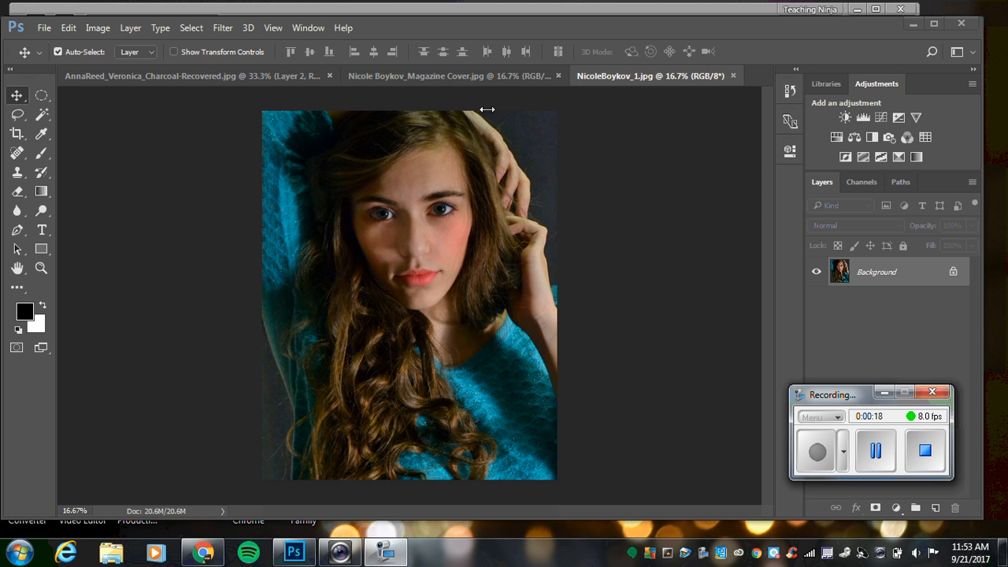
Switch to the finished Vogue cover example, show the rulers, and add a horizontal guide at about the 6 mark.
left_click(500, 77)
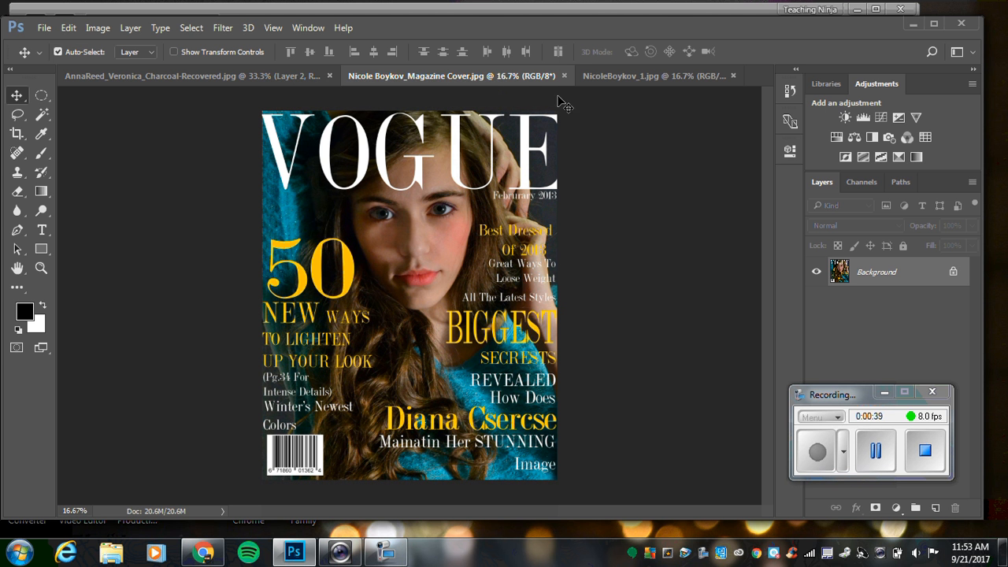
left_click(274, 28)
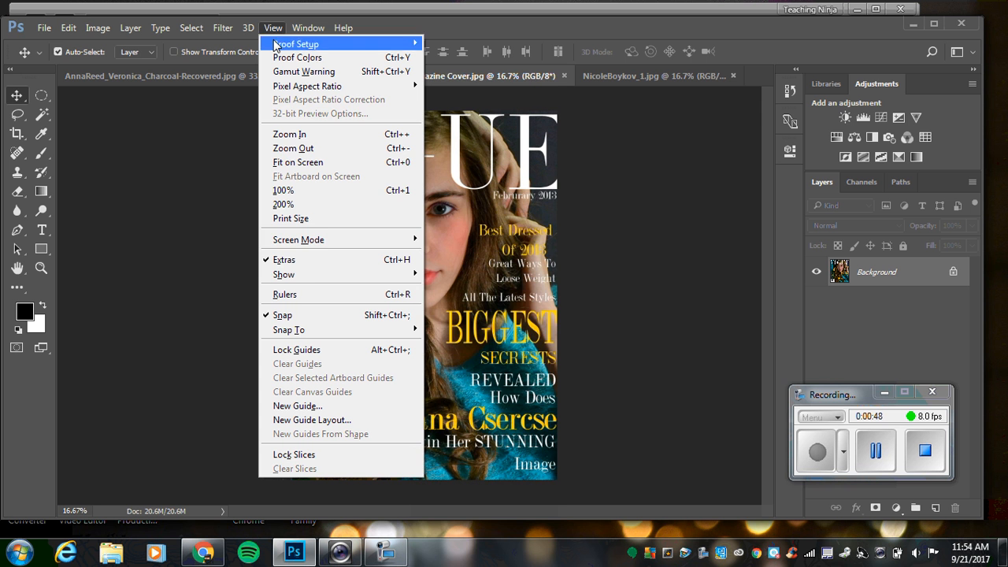
mouse_move(315, 276)
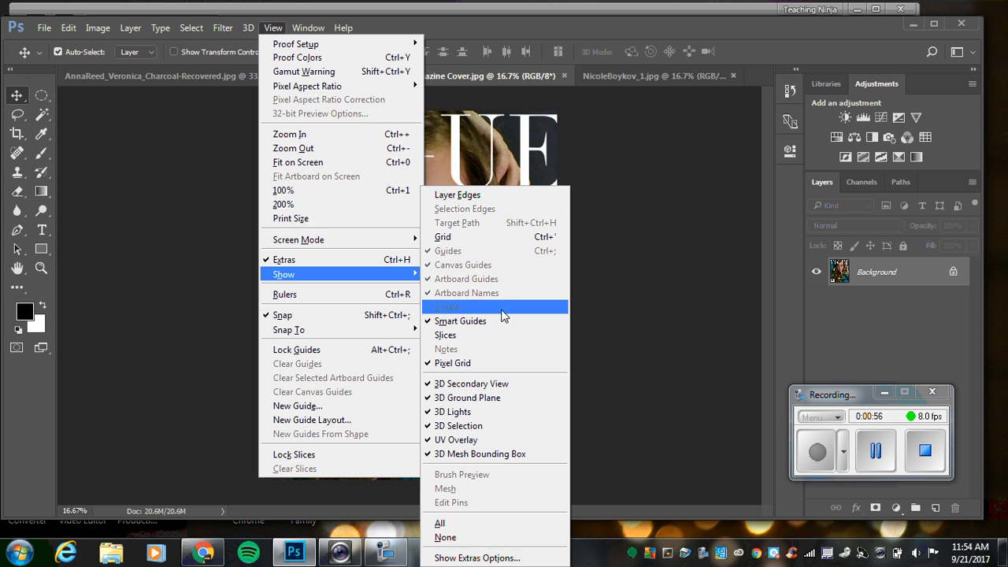
left_click(358, 296)
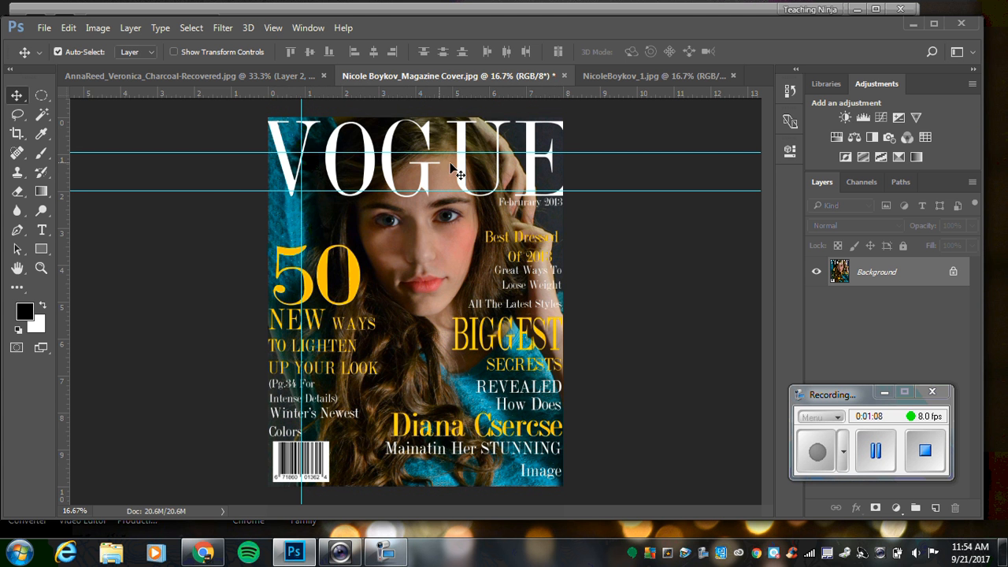
left_click_drag(438, 91, 435, 339)
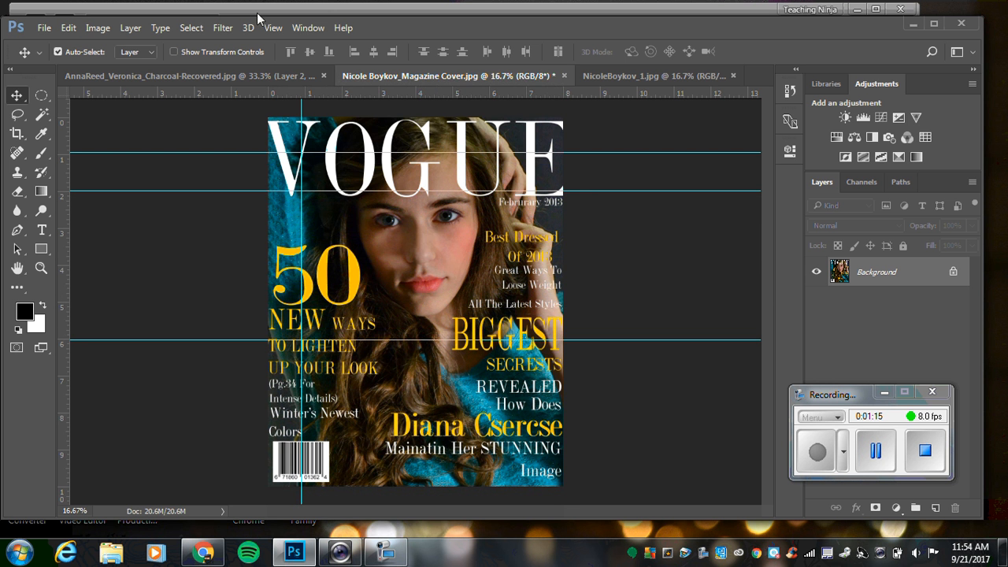
Hide the guides and add new ones: a horizontal guide through the VOGUE masthead and a vertical guide along the cover's right edge.
left_click(285, 28)
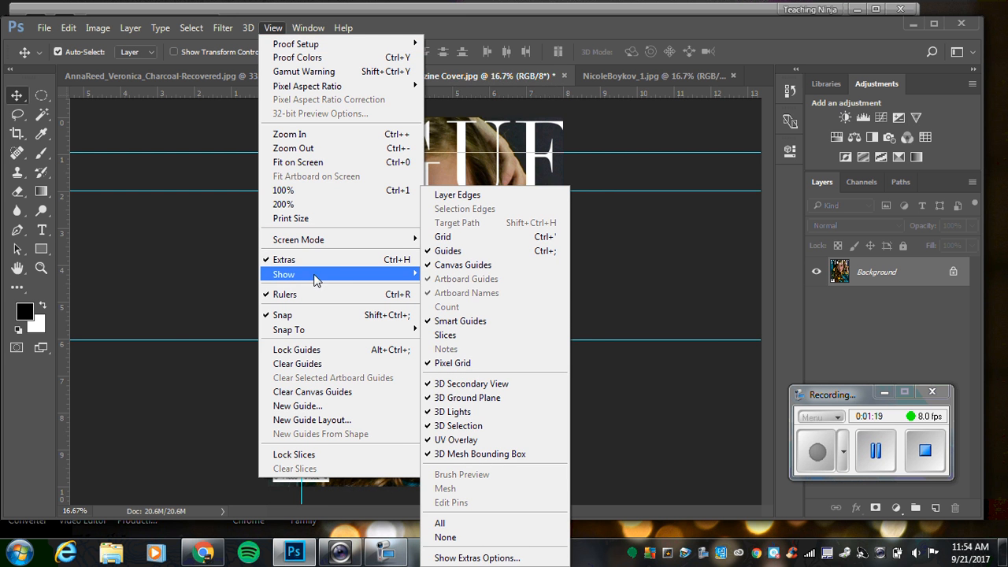
left_click(459, 250)
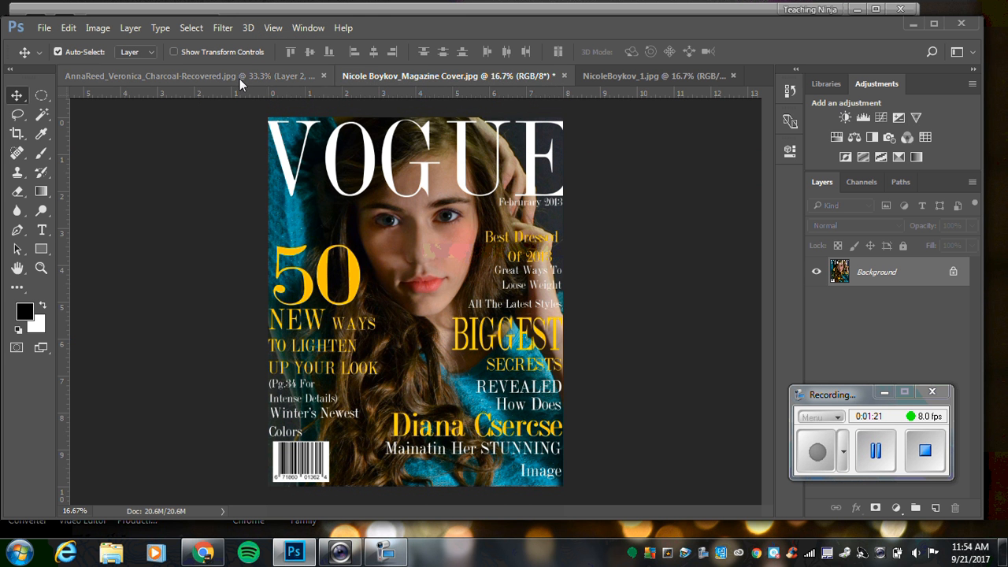
left_click_drag(240, 91, 243, 150)
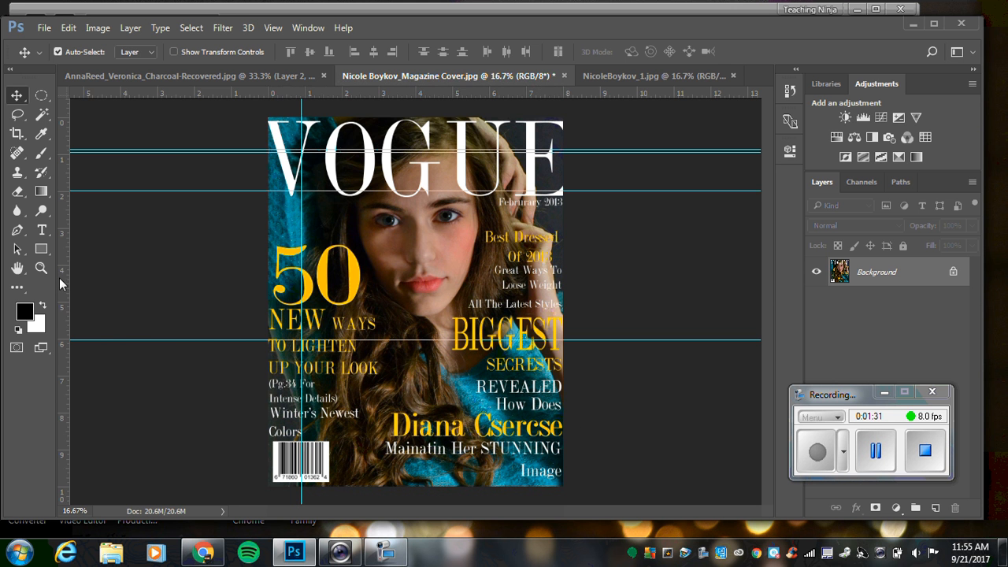
left_click_drag(64, 278, 564, 300)
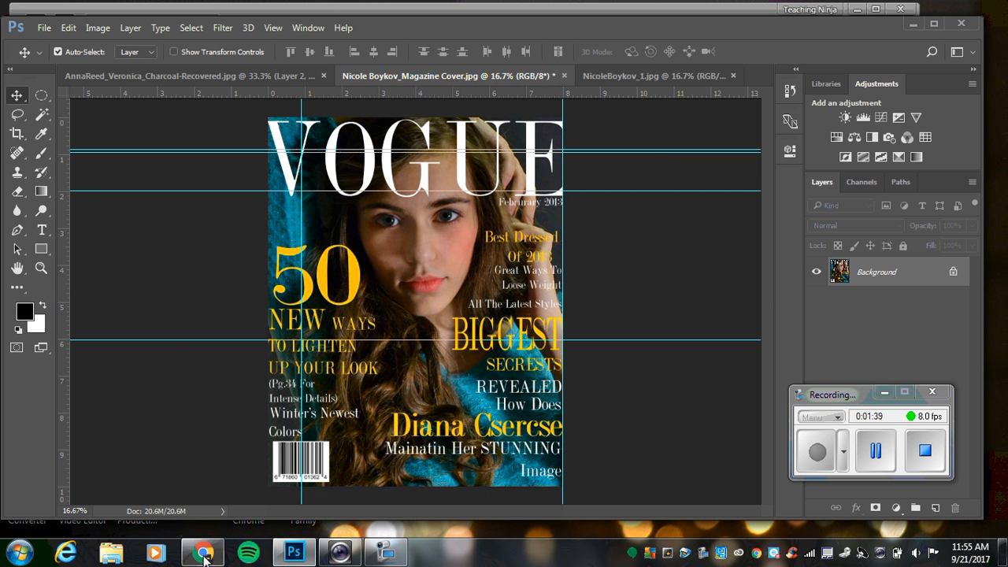
Switch to Chrome and search for images of "magazine cover" in the empty tab.
left_click(204, 554)
left_click(237, 24)
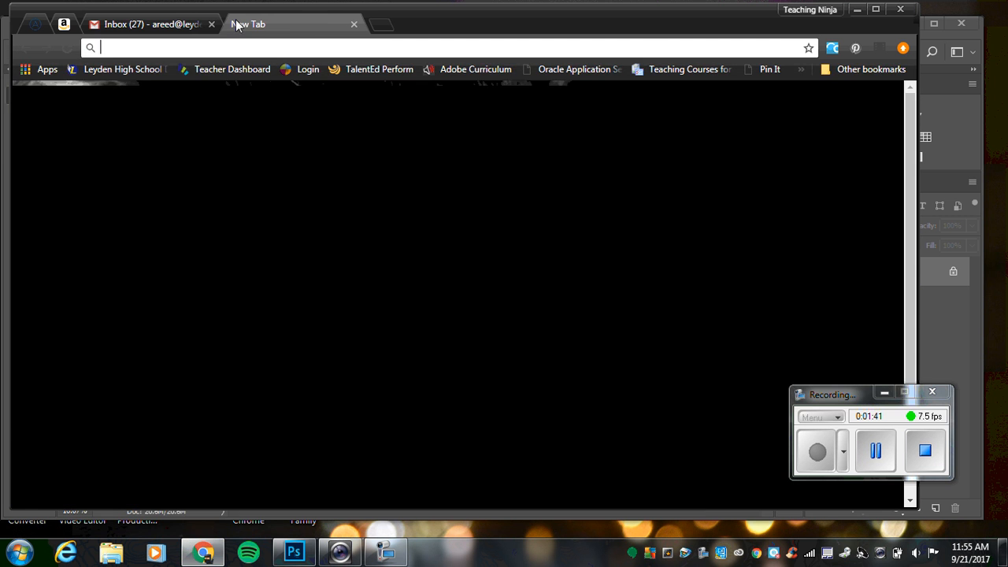
type("magazine cover")
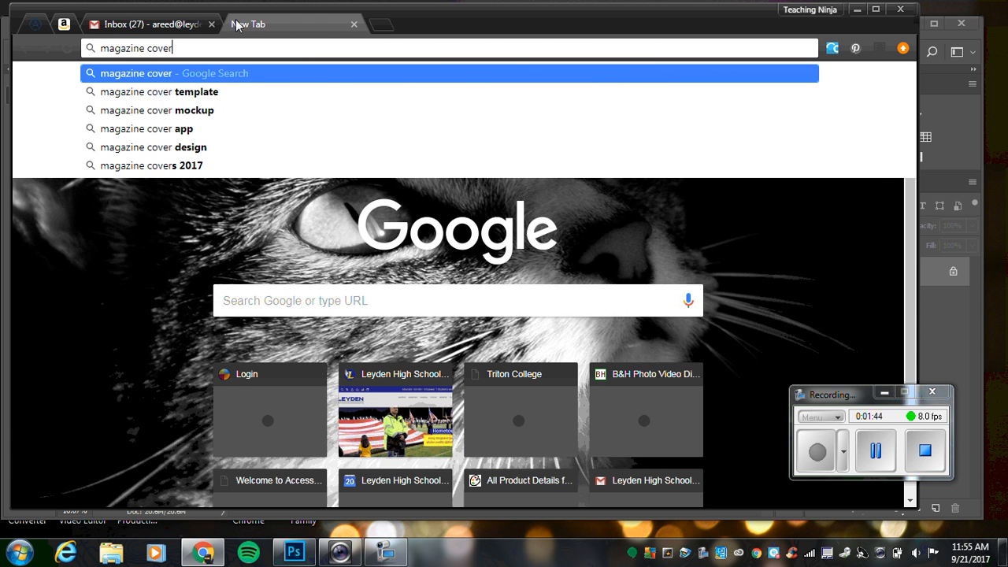
key("Return")
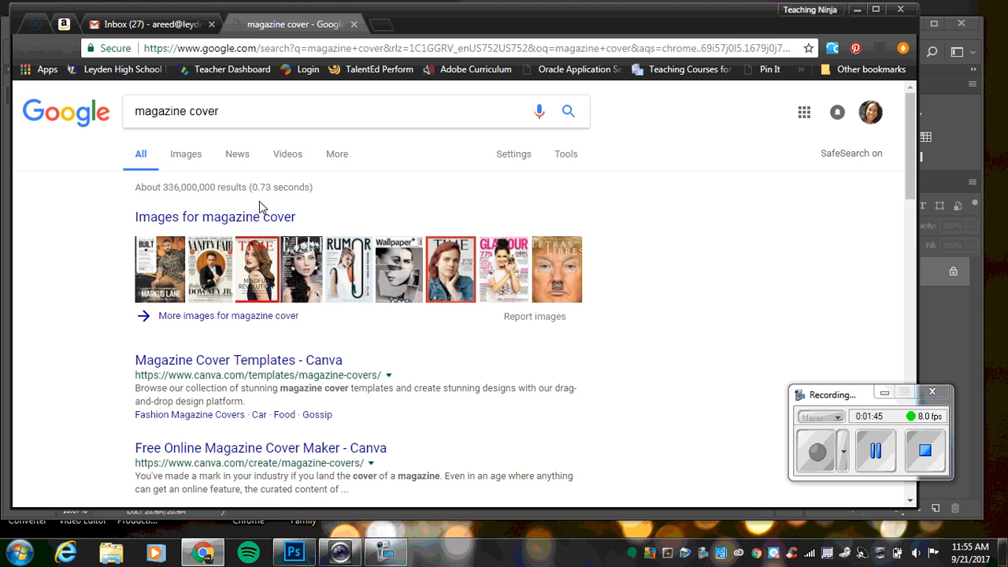
left_click(226, 218)
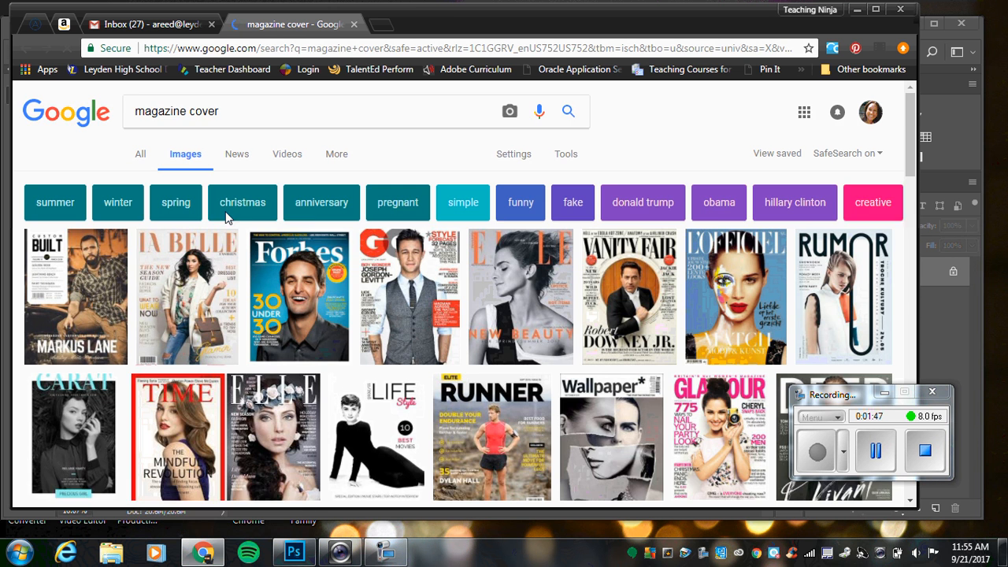
Preview the GQ, Vanity Fair, Elle and La Belle covers to examine their text layout and styling.
left_click(415, 274)
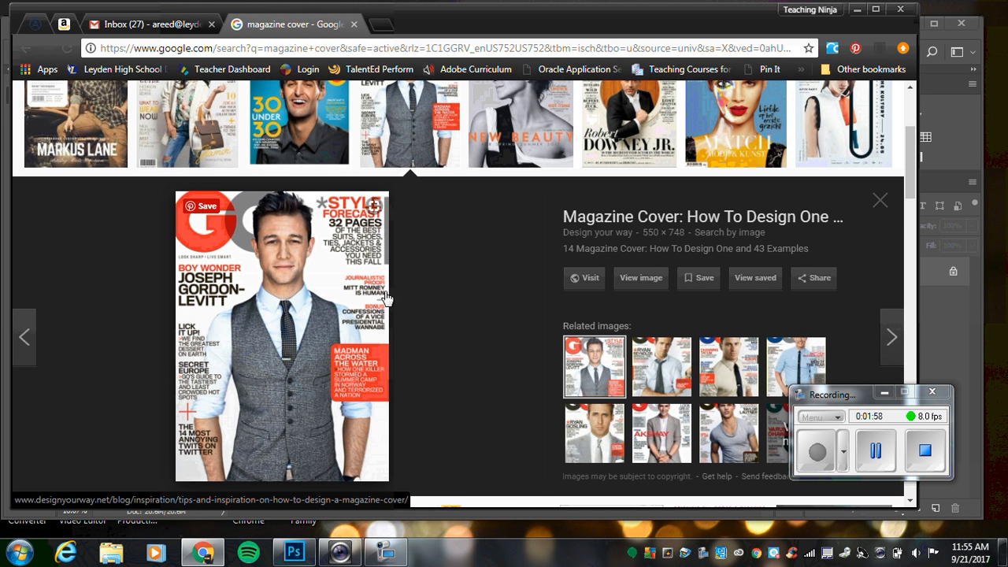
left_click(629, 134)
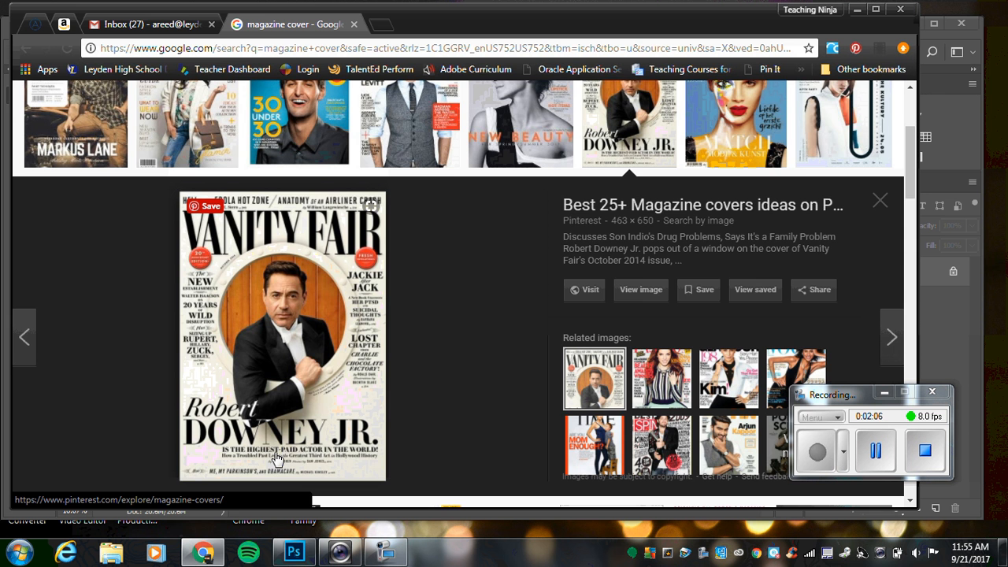
scroll(473, 252, "up", 2)
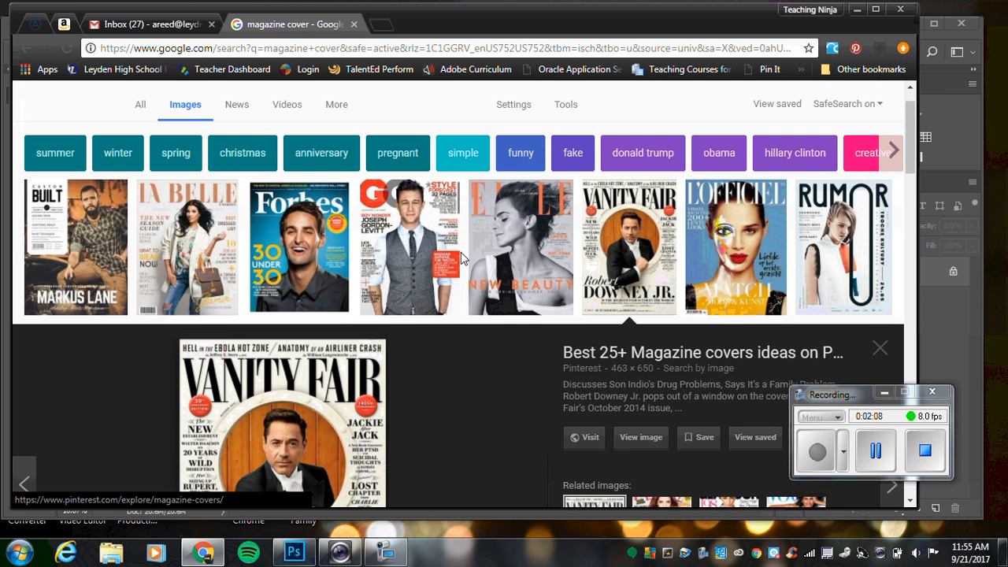
left_click(504, 228)
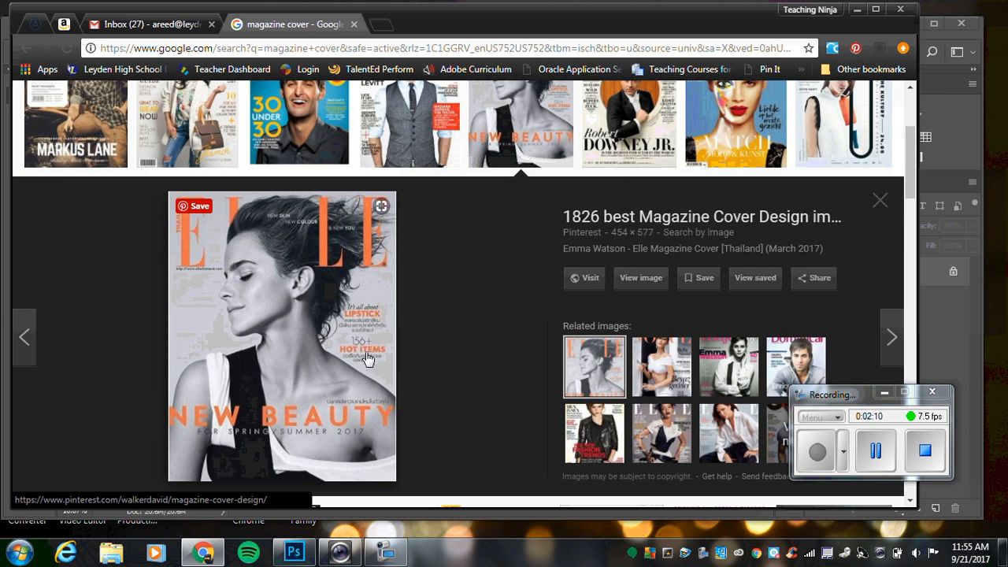
left_click(163, 154)
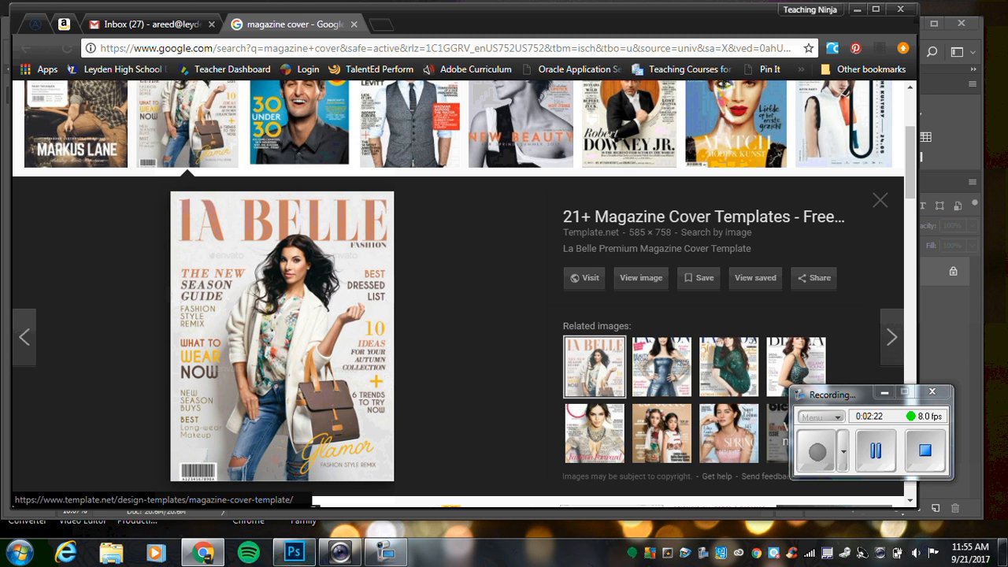
Switch back to Photoshop, bring up the plain portrait photo, and set the Type tool's font to Ana's Rusty Typewriter.
left_click(295, 552)
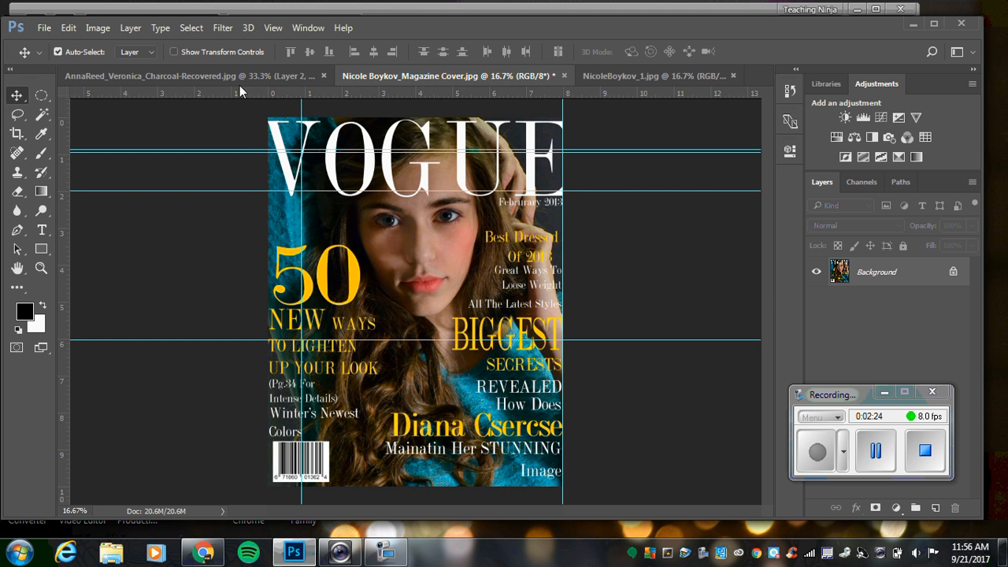
left_click(623, 75)
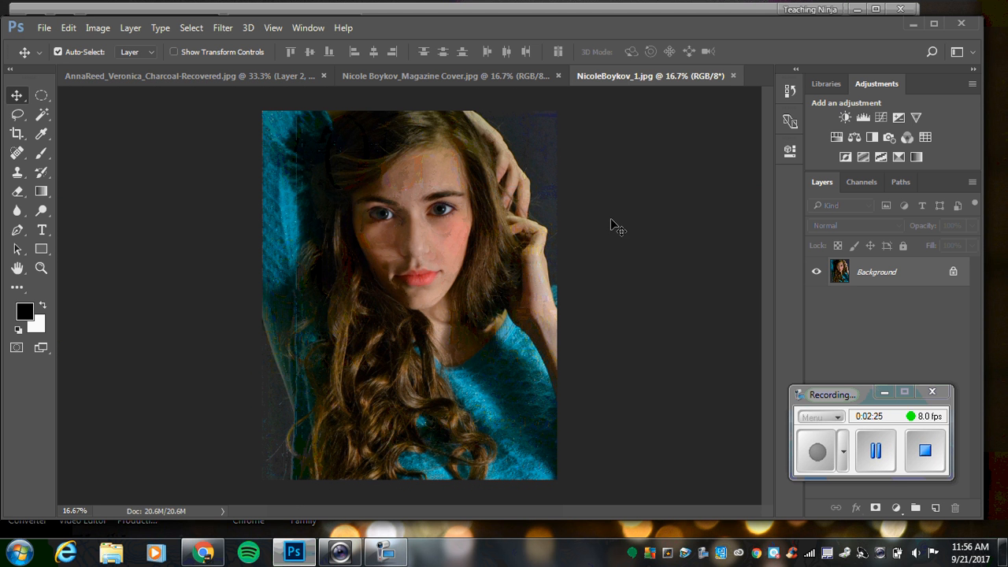
left_click(43, 232)
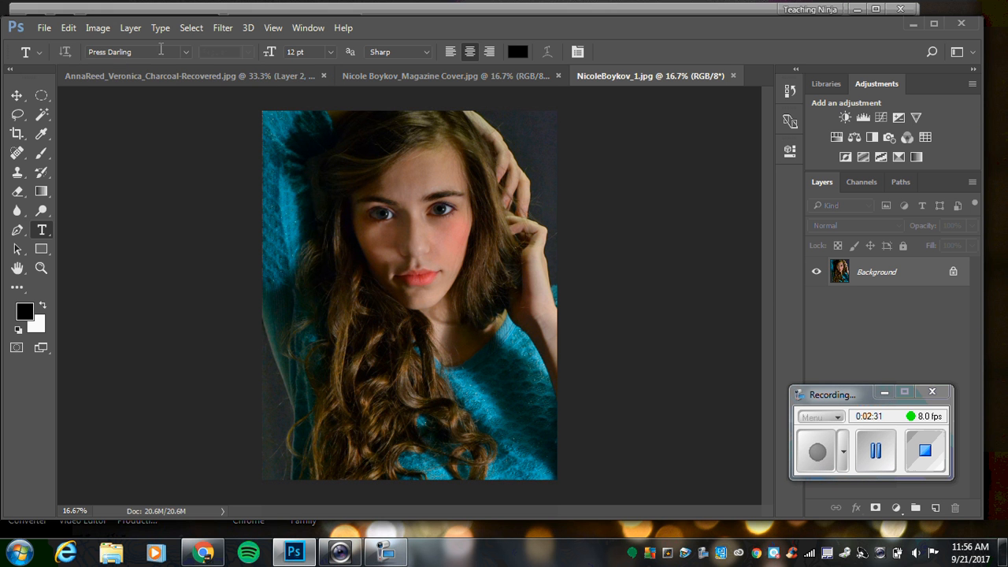
left_click(187, 52)
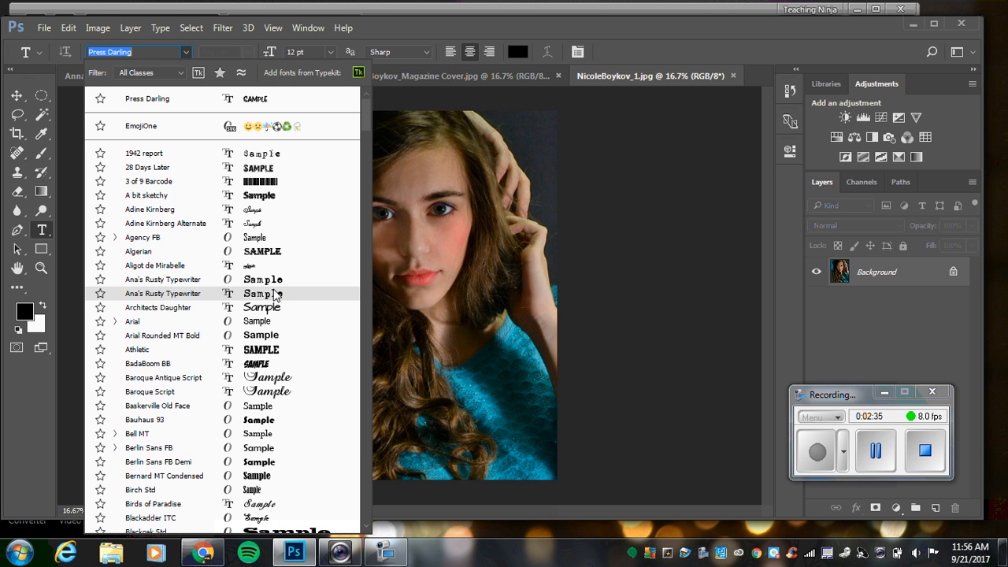
left_click(275, 294)
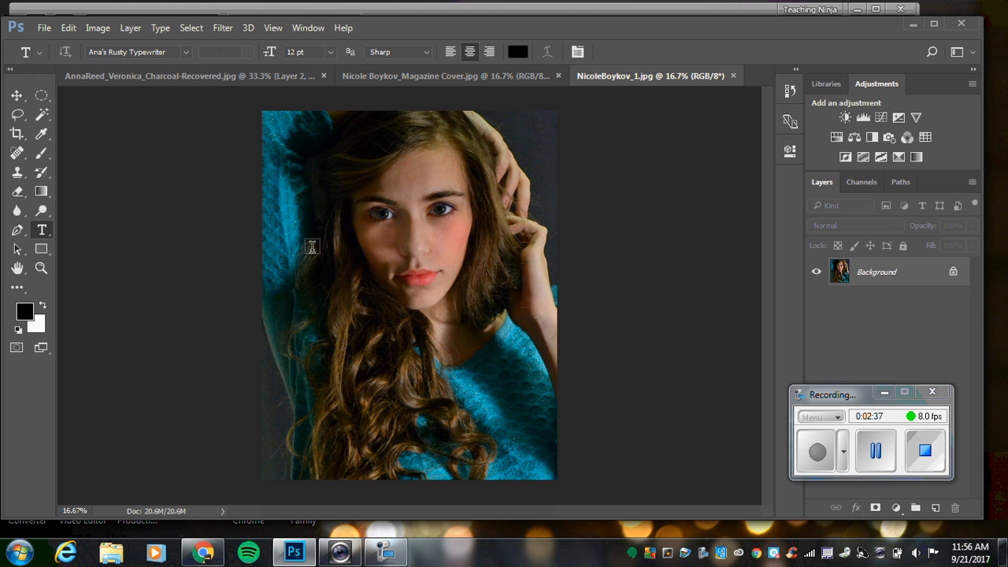
Add the text "Vogue" to the portrait and move it onto the model's forehead.
left_click(335, 219)
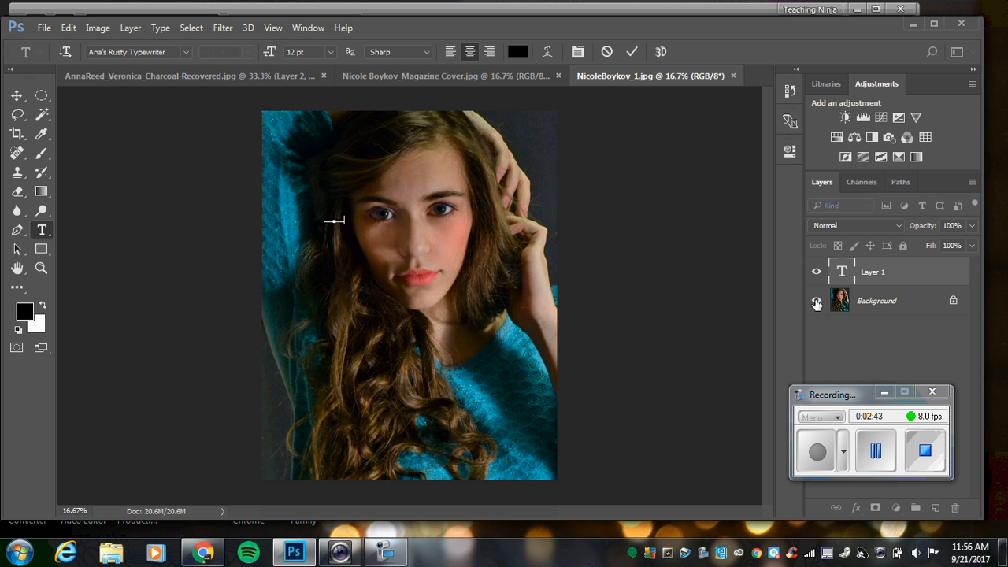
left_click_drag(345, 216, 312, 216)
key("ctrl+Return")
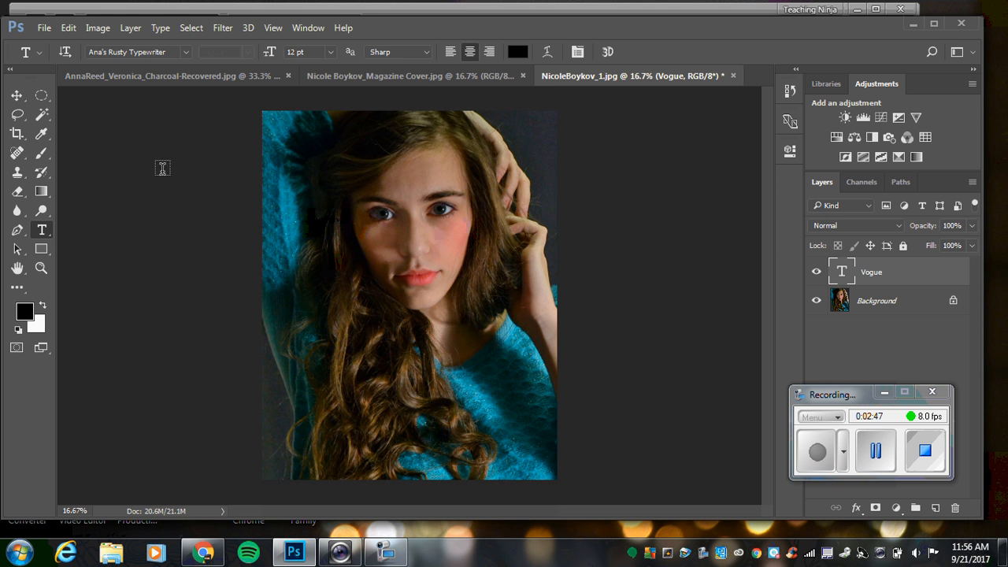
left_click(16, 96)
left_click_drag(340, 225, 415, 167)
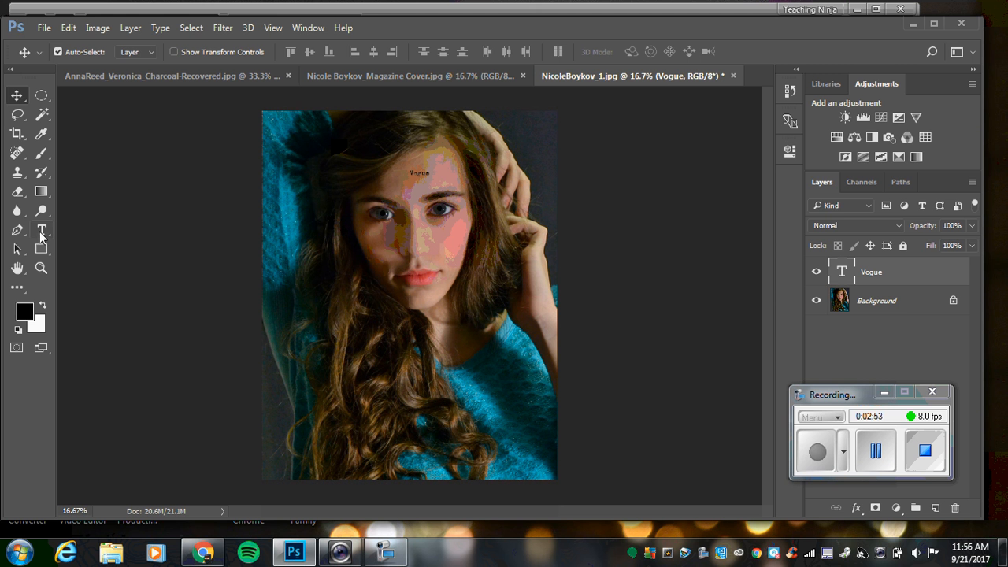
Set the Vogue text's size to 72 pt and its colour to near-white faf5f5.
double_click(843, 272)
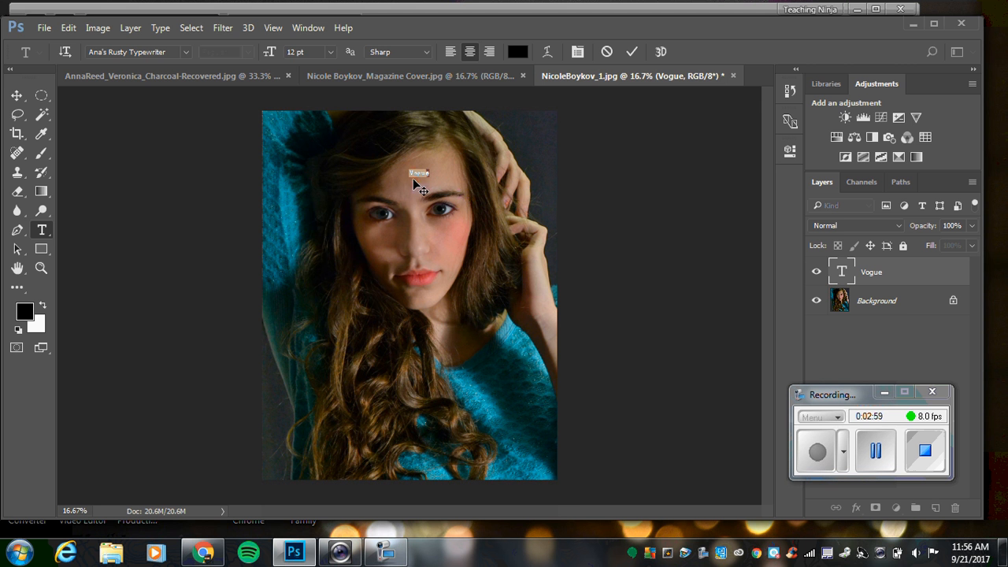
left_click(330, 52)
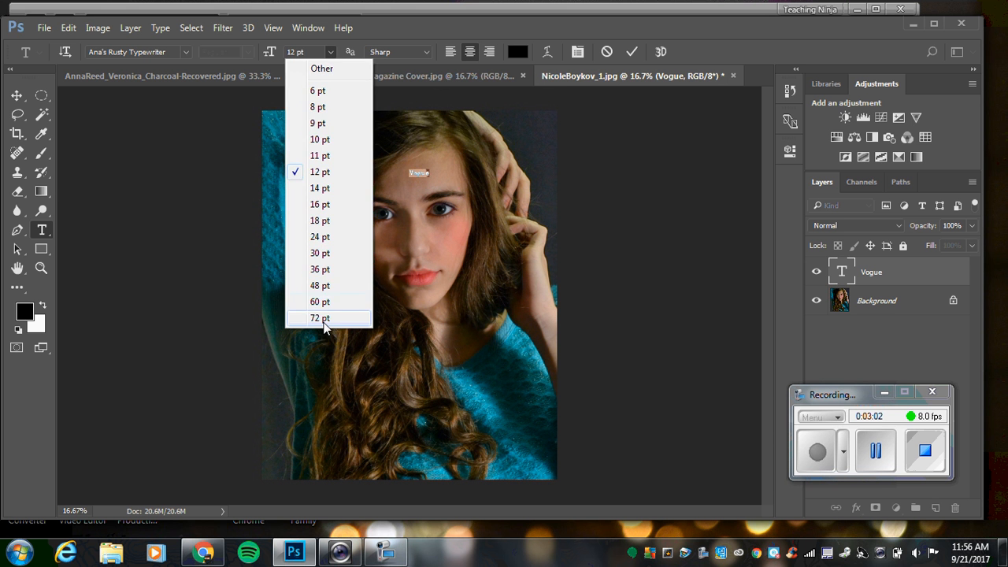
left_click(321, 319)
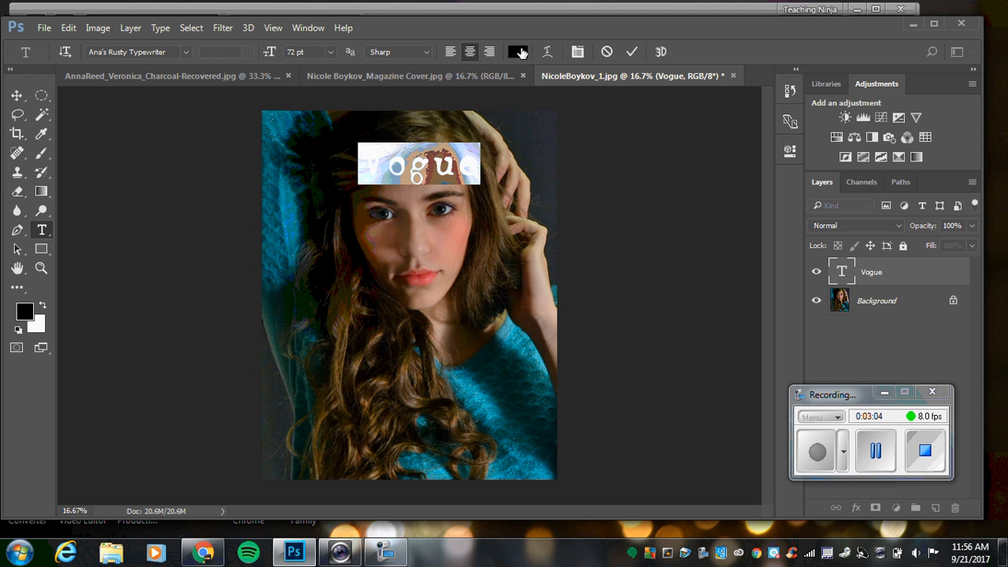
left_click(519, 52)
left_click(318, 133)
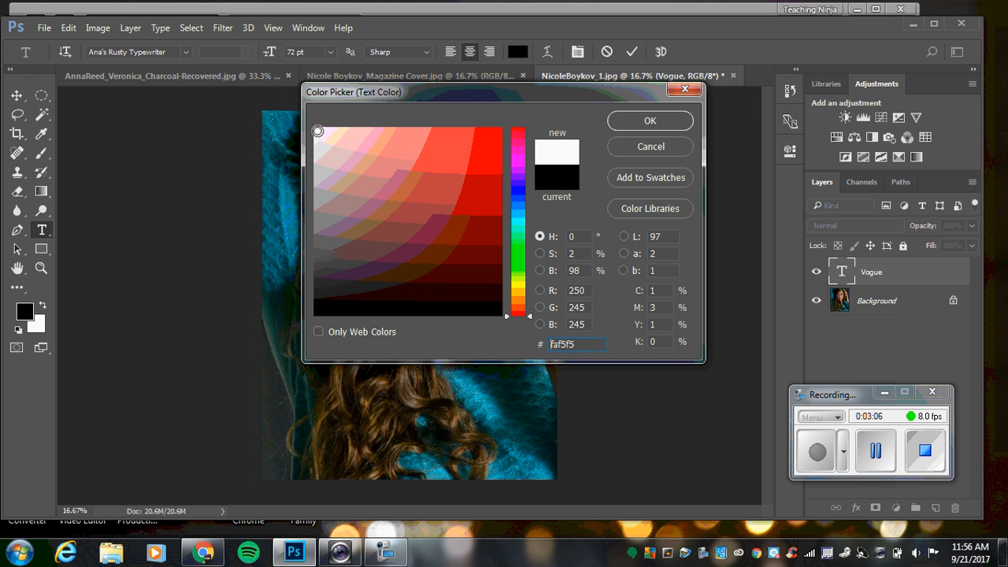
left_click(682, 119)
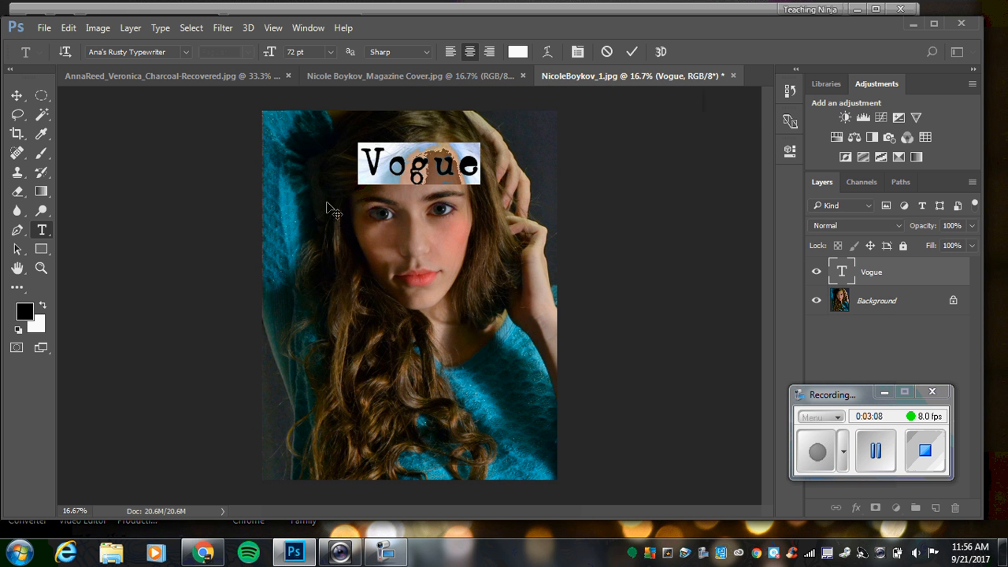
Move the Vogue text to the upper-left area of the photo and set its font size to 200.
left_click(14, 96)
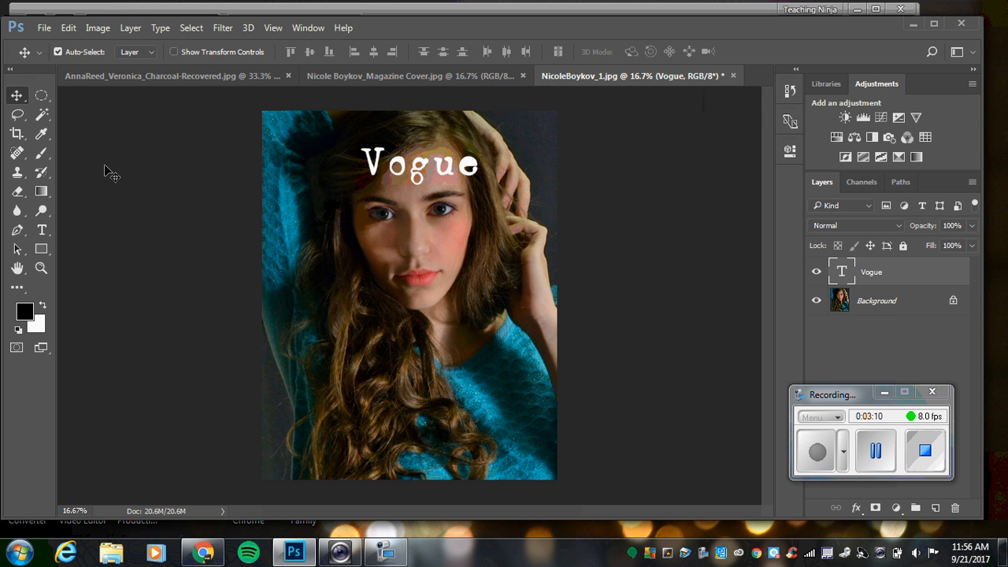
left_click_drag(423, 178, 349, 163)
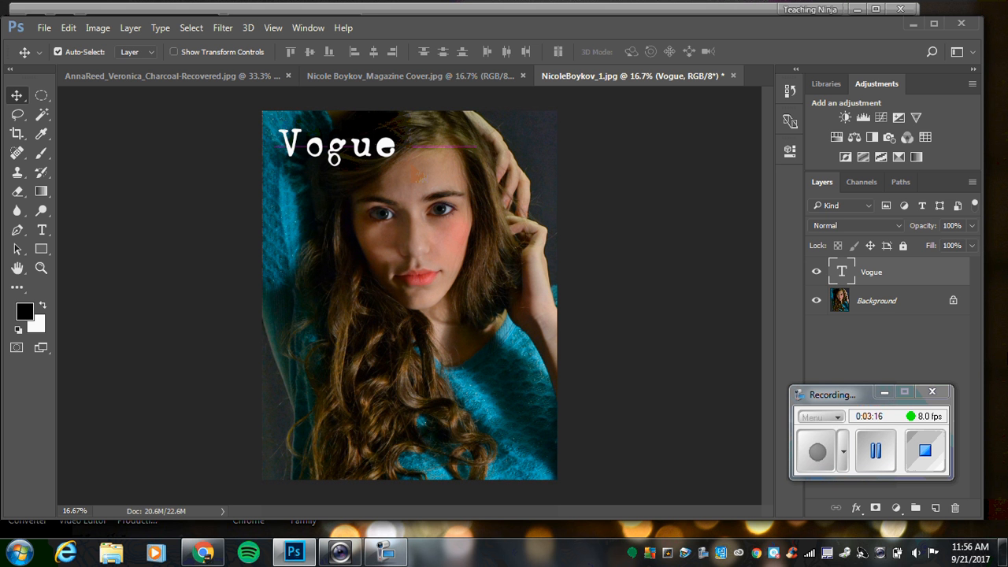
double_click(841, 278)
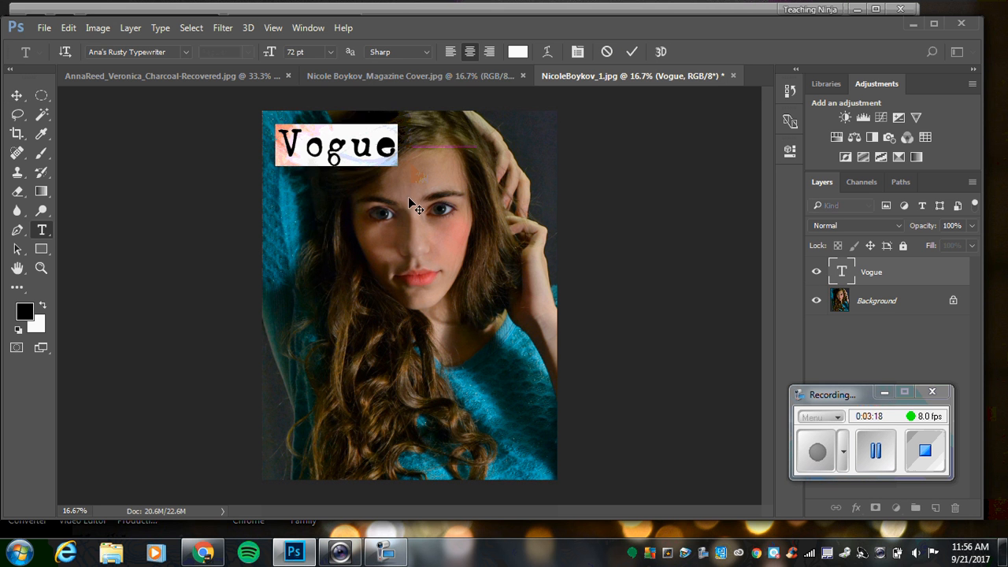
double_click(306, 52)
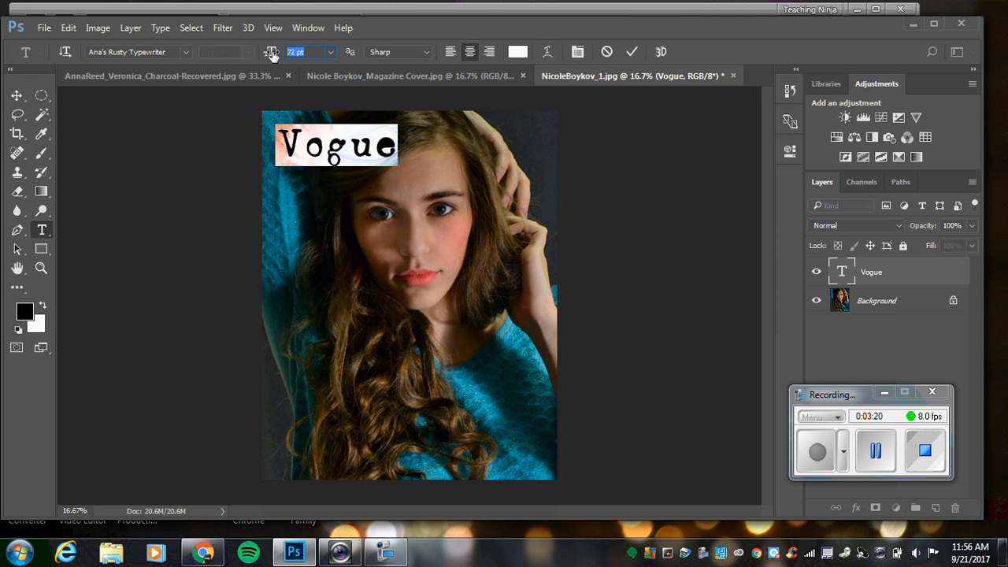
type("200")
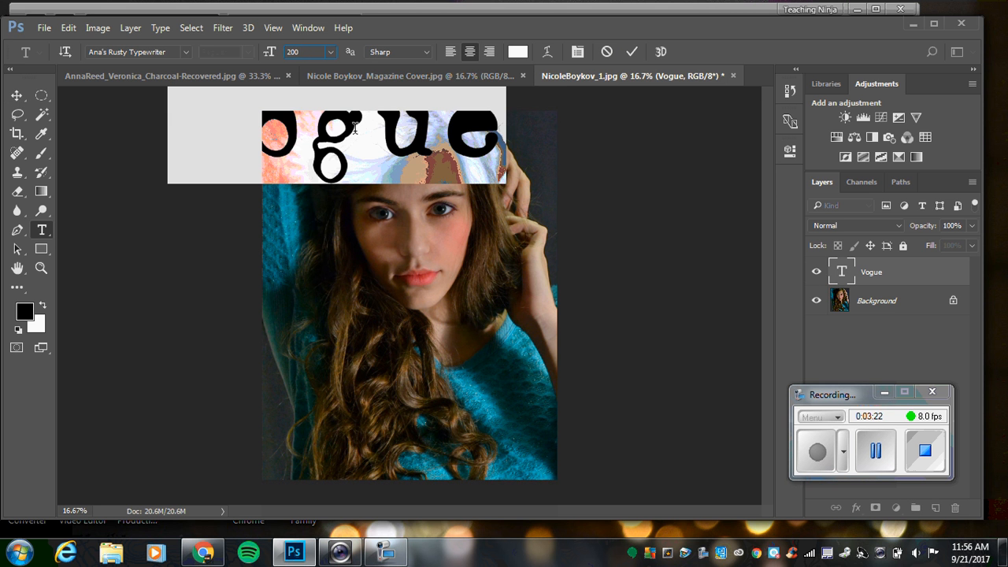
Move the Vogue text down across the model's forehead, set its size to 150 pt, and shift it slightly toward the photo's centre.
left_click(17, 95)
left_click_drag(311, 156, 366, 191)
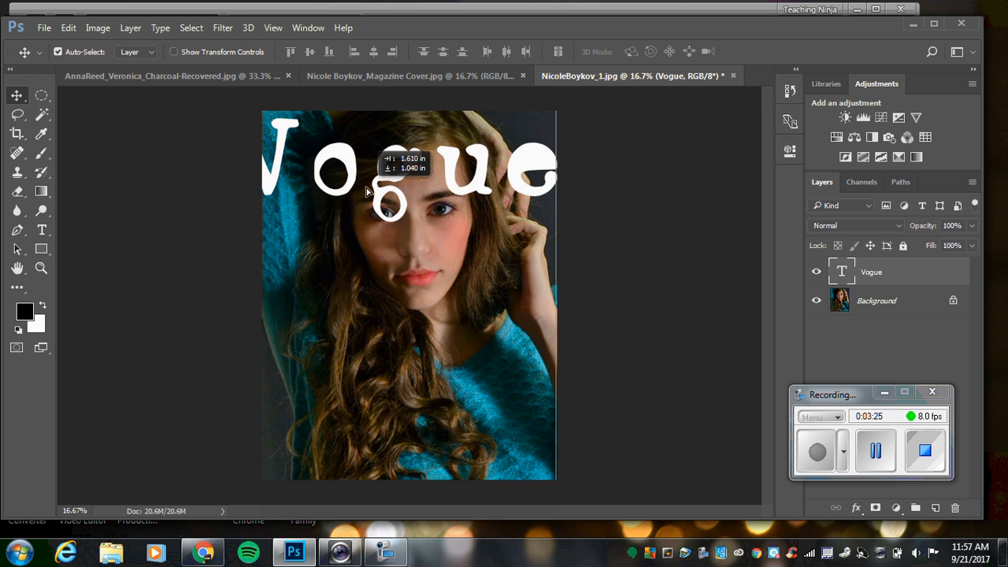
double_click(841, 271)
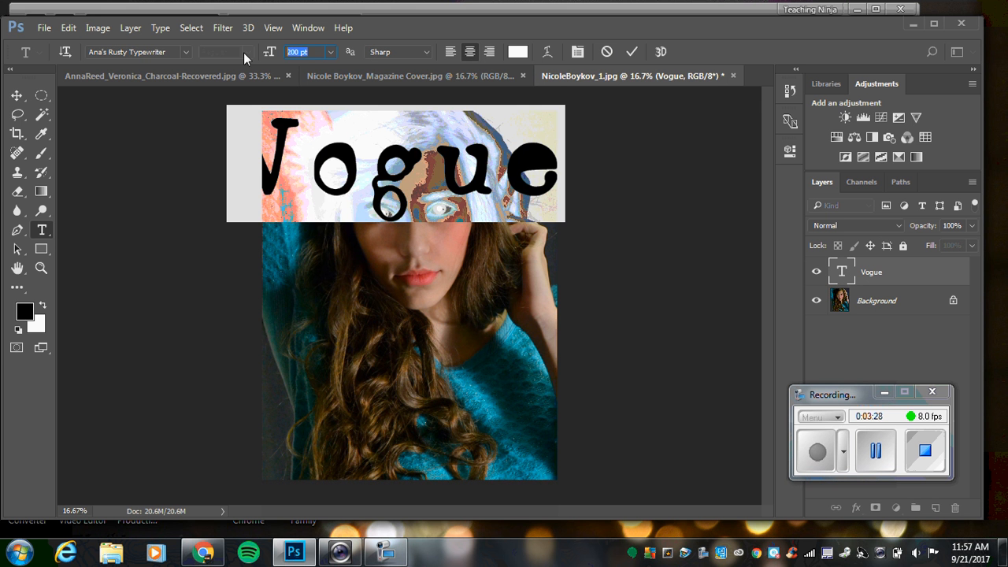
type("150")
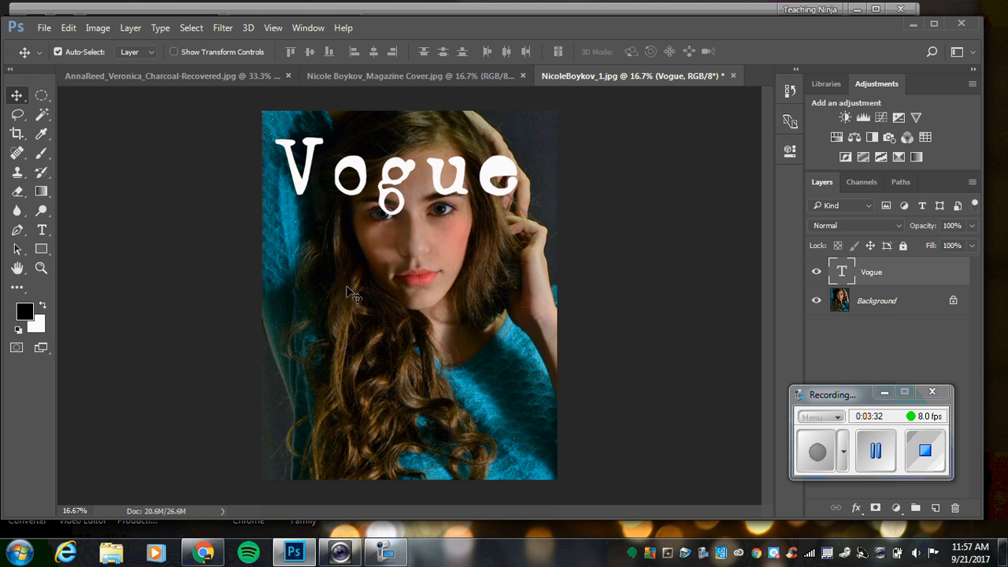
left_click_drag(390, 183, 396, 185)
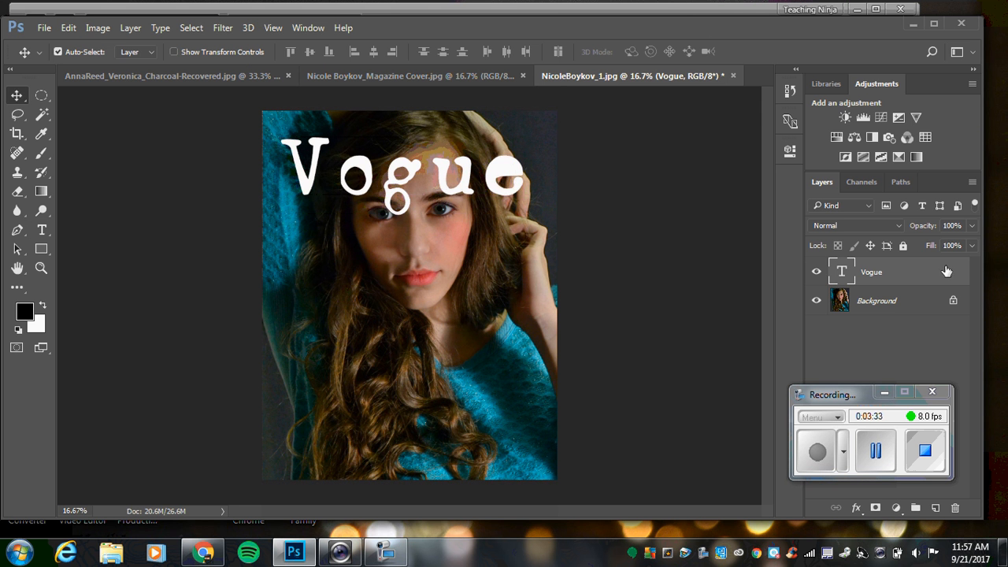
Retype the masthead in capitals as "VOGUE" and move it slightly up, spanning the width of the photo.
double_click(850, 274)
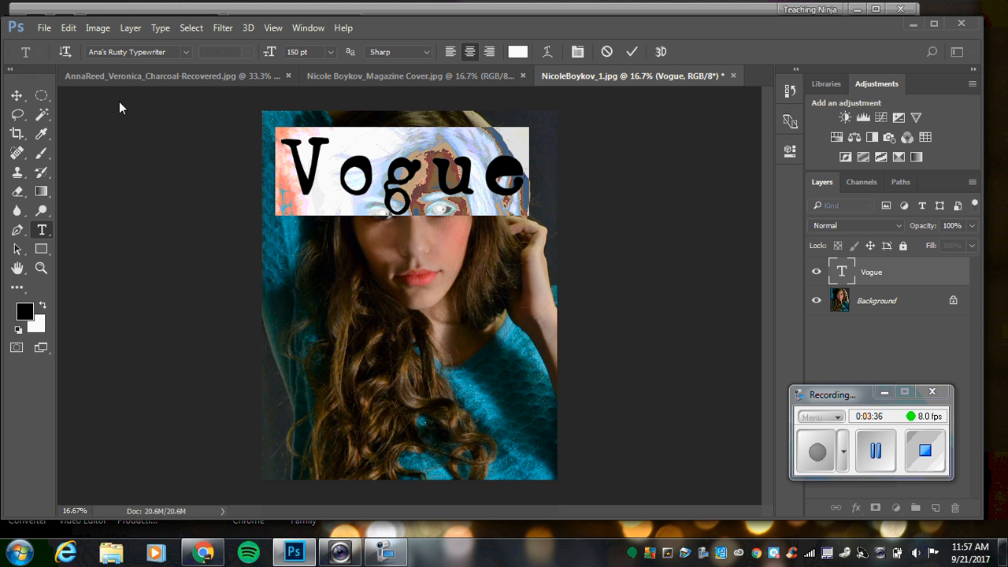
type("VOUE")
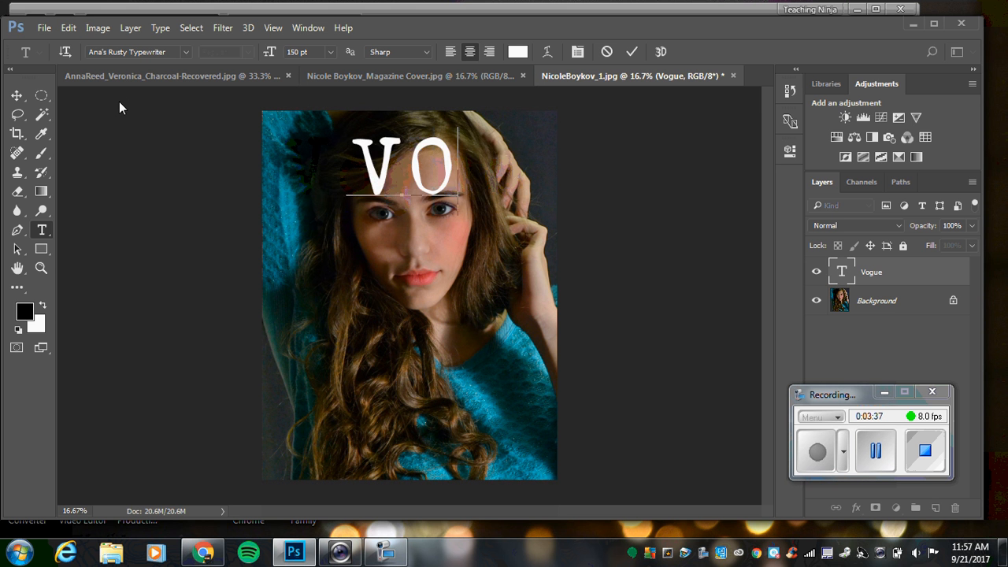
key("BackSpace")
key("BackSpace")
type("GUE")
key("BackSpace")
key("BackSpace")
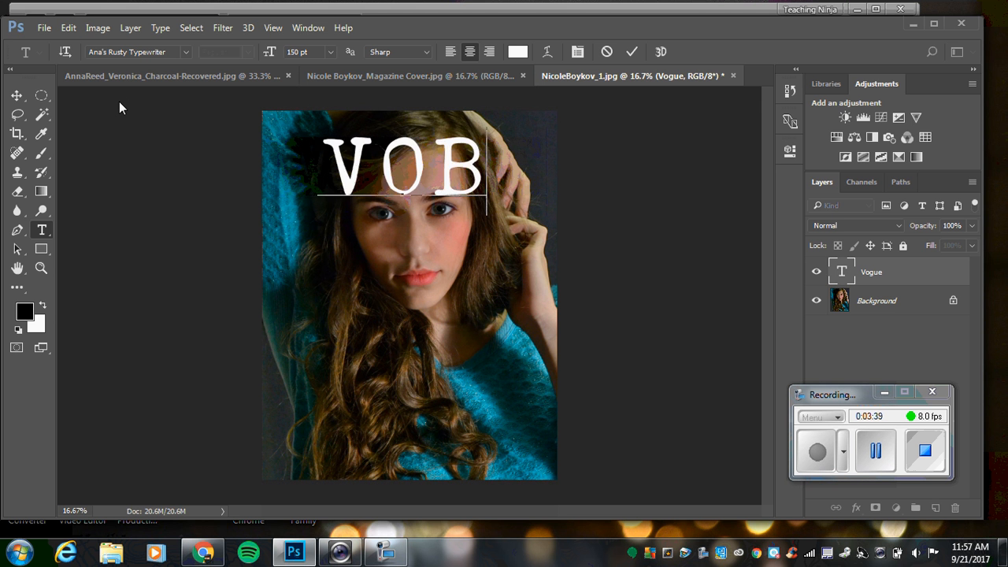
key("BackSpace")
type("GUE")
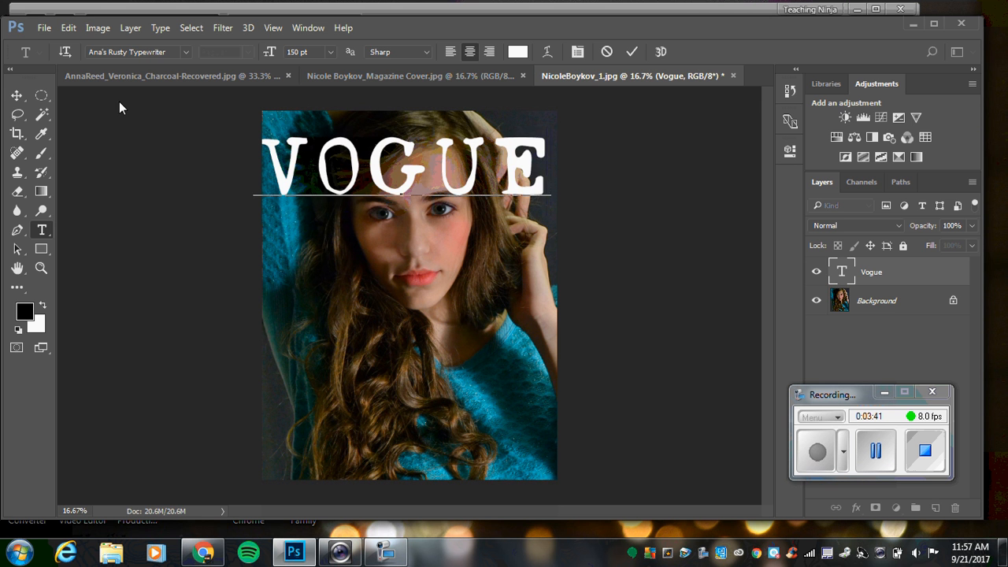
left_click(14, 95)
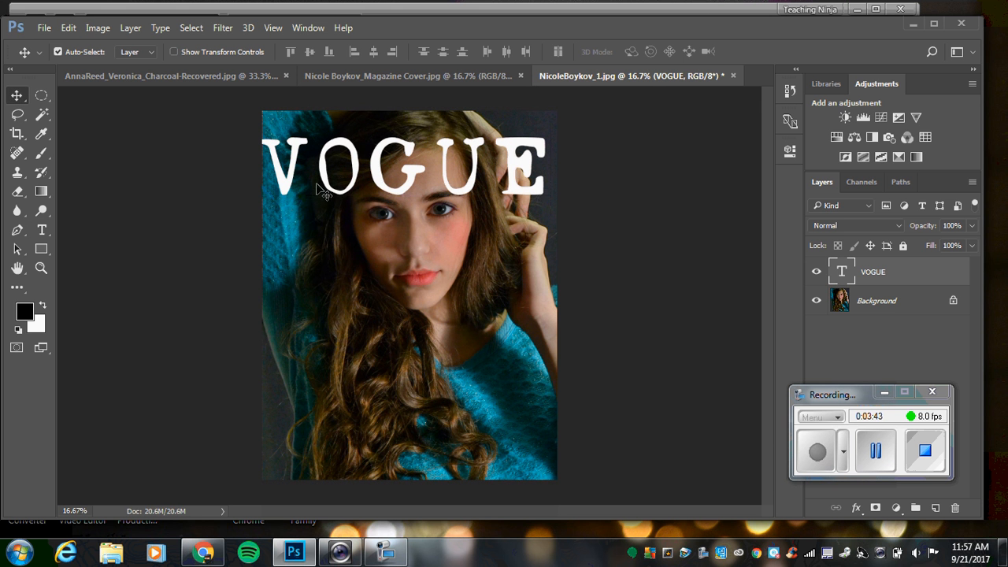
left_click_drag(337, 185, 339, 179)
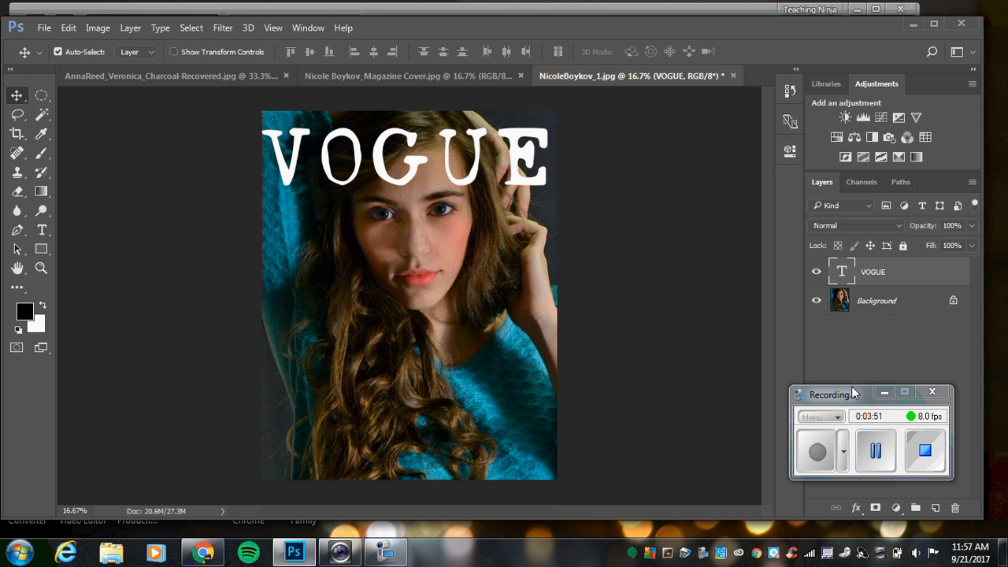
Add a layer mask to the VOGUE layer and paint it black with a 200 px brush where letters cover the model's head and hand.
left_click_drag(855, 393, 666, 327)
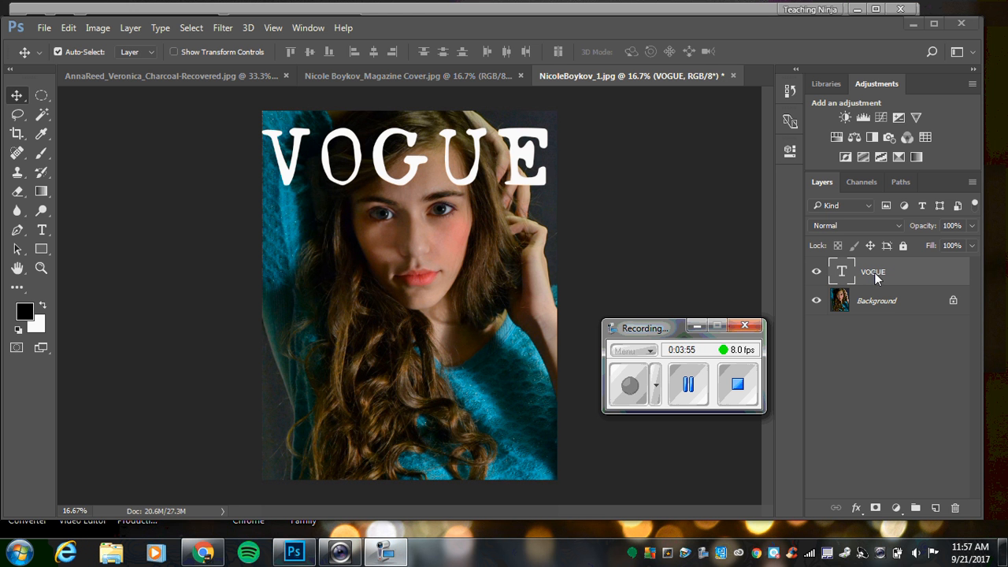
left_click(875, 510)
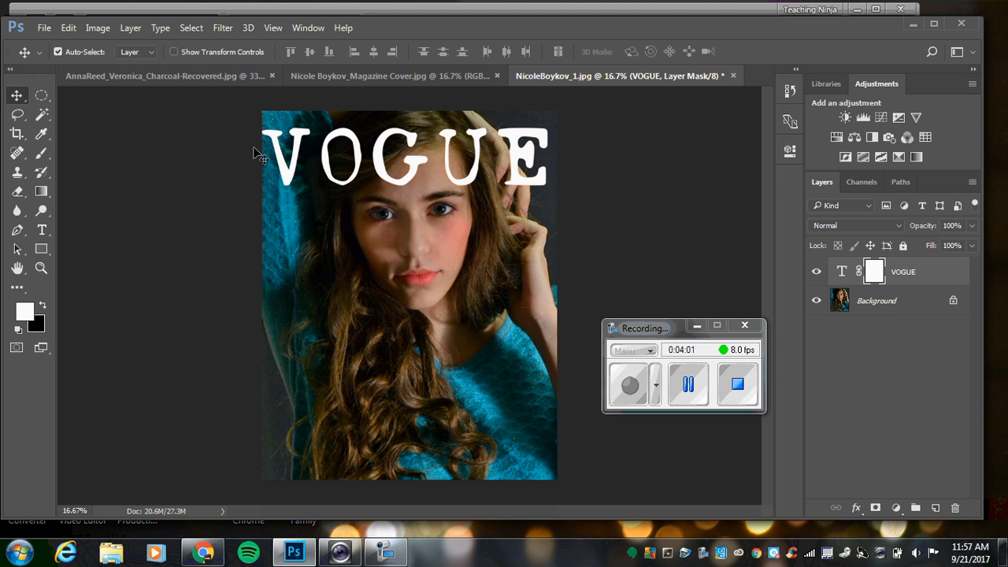
left_click(41, 156)
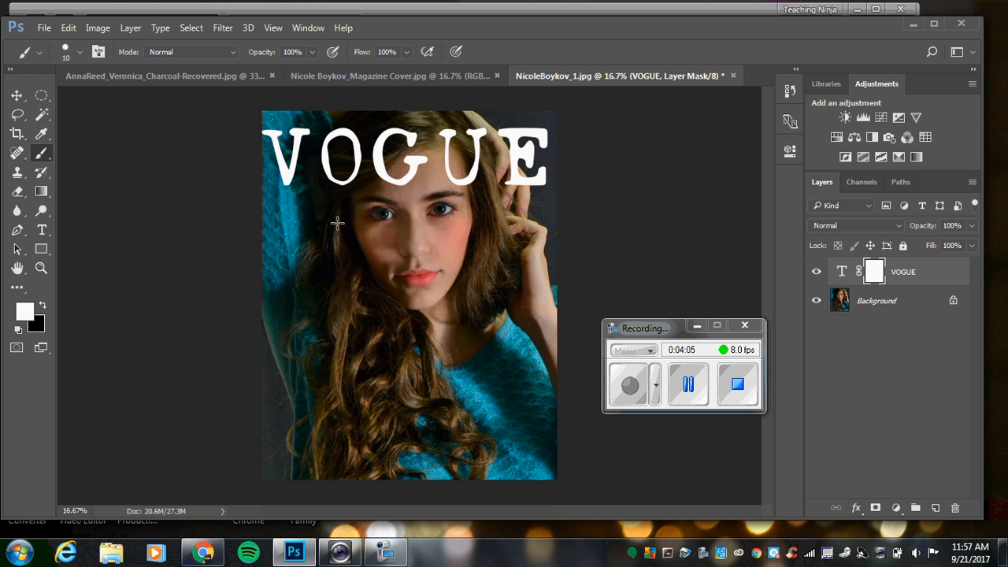
left_click(42, 307)
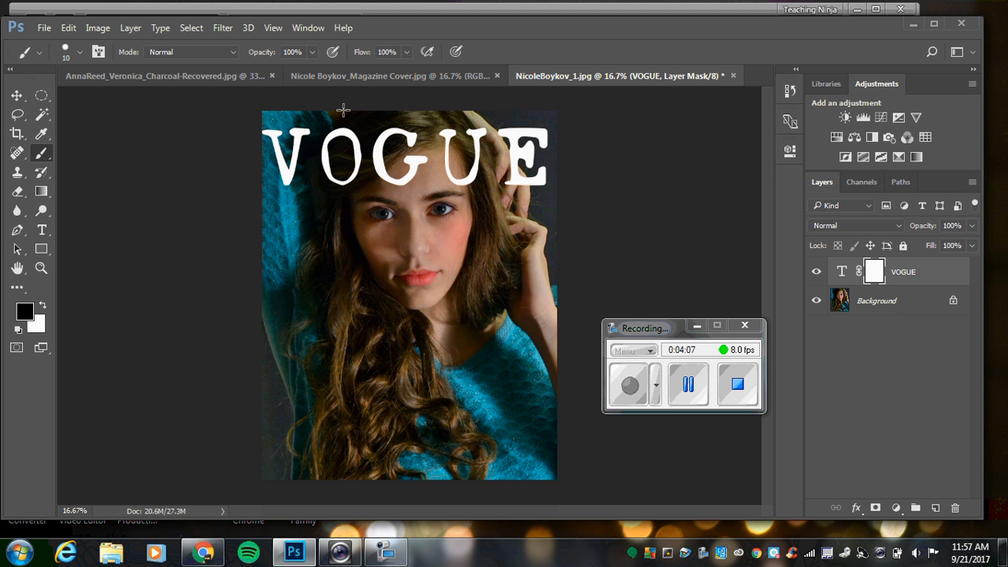
key("bracketright")
key("bracketright")
key("bracketright")
mouse_move(389, 131)
left_mouse_down()
mouse_move(368, 168)
mouse_move(377, 146)
mouse_move(371, 153)
mouse_move(370, 124)
mouse_move(330, 153)
mouse_move(355, 128)
mouse_move(336, 190)
mouse_move(335, 154)
mouse_move(374, 123)
mouse_move(428, 115)
mouse_move(462, 117)
mouse_move(486, 162)
mouse_move(478, 133)
mouse_move(487, 157)
mouse_move(486, 134)
mouse_move(515, 191)
mouse_move(516, 182)
mouse_move(383, 177)
left_mouse_up()
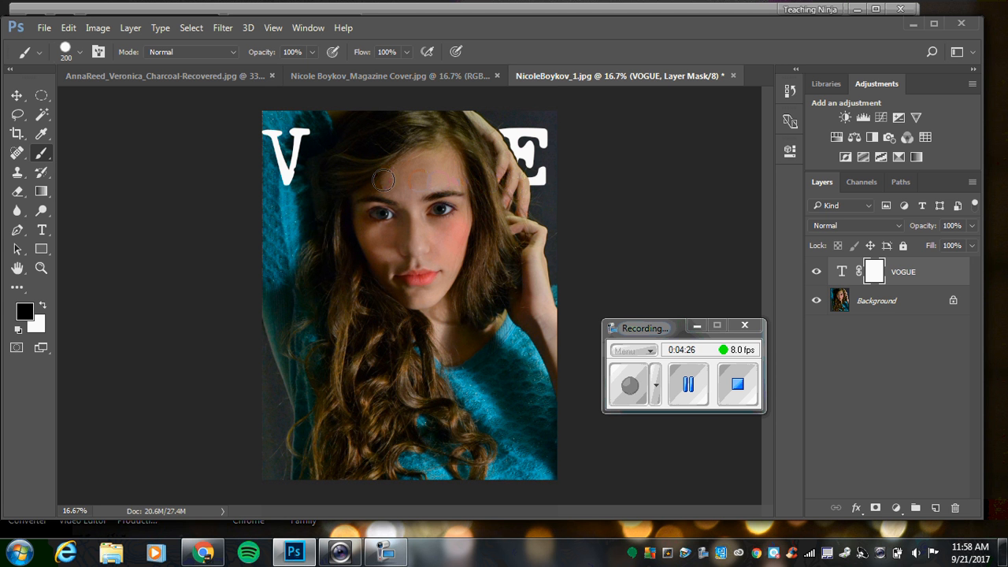
Paint white on the VOGUE layer's mask to restore the parts of the letters outside the model's hair and hand.
left_click(42, 305)
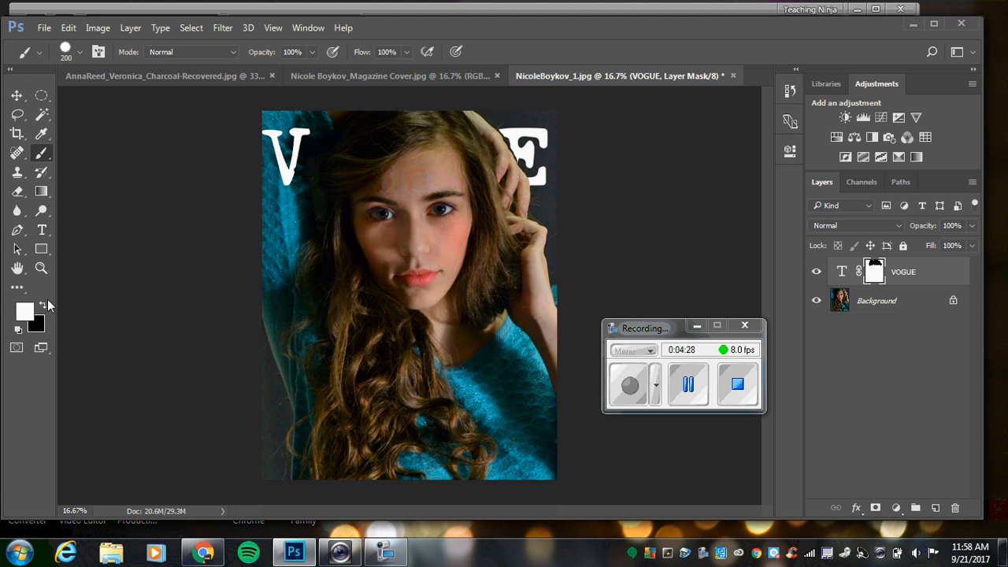
mouse_move(299, 165)
left_mouse_down()
mouse_move(332, 119)
mouse_move(308, 167)
left_mouse_up()
mouse_move(563, 134)
left_mouse_down()
mouse_move(507, 120)
mouse_move(532, 158)
left_mouse_up()
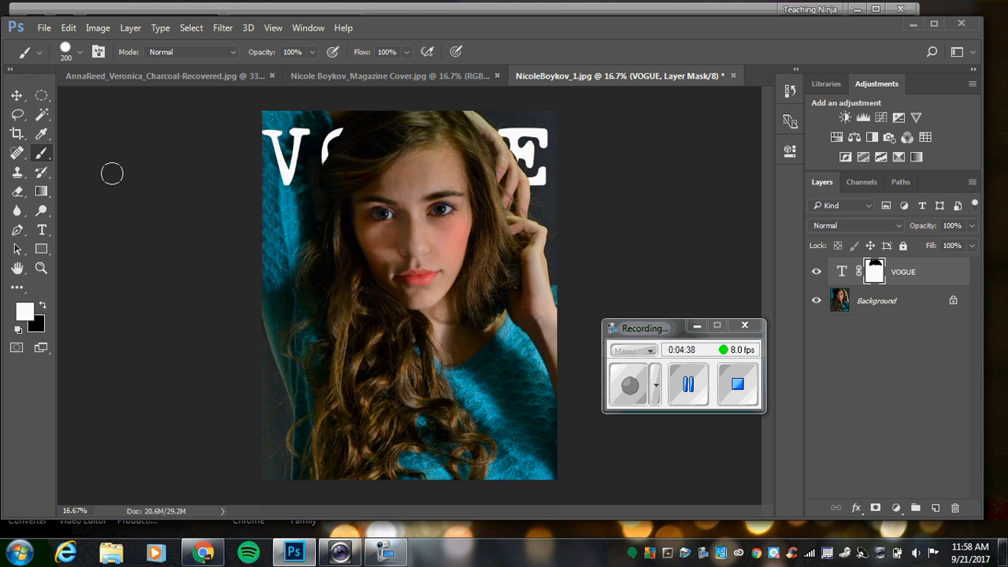
Add a separate text layer reading "new" at 60 pt and place it below the masthead's V.
left_click(42, 230)
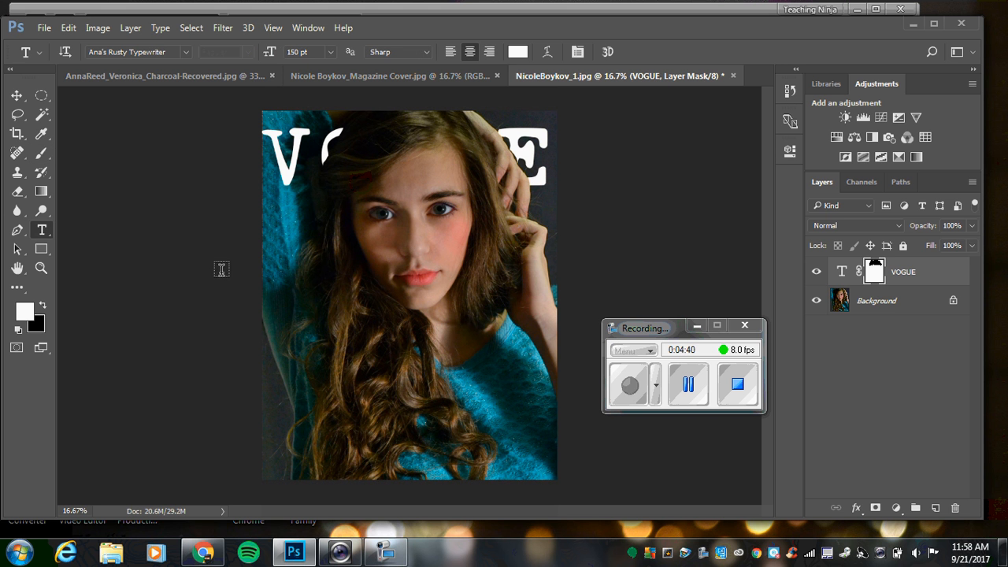
left_click(301, 271)
type("new")
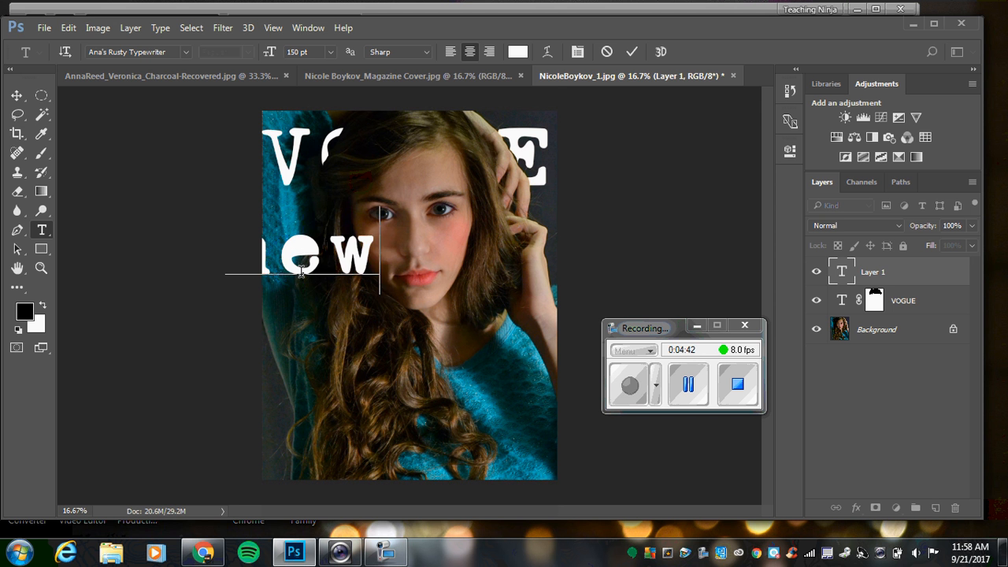
left_click(845, 271)
left_click(328, 52)
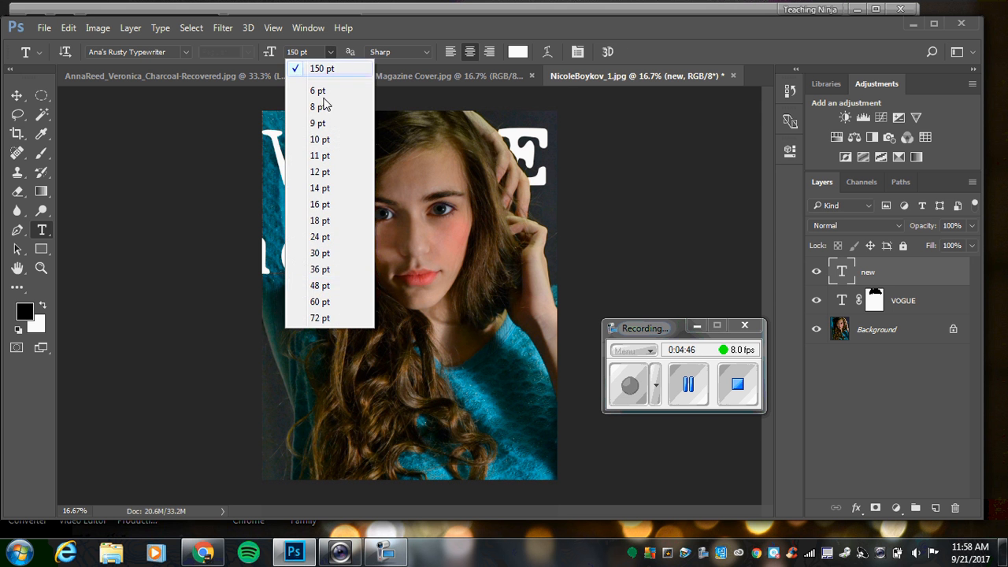
left_click(337, 305)
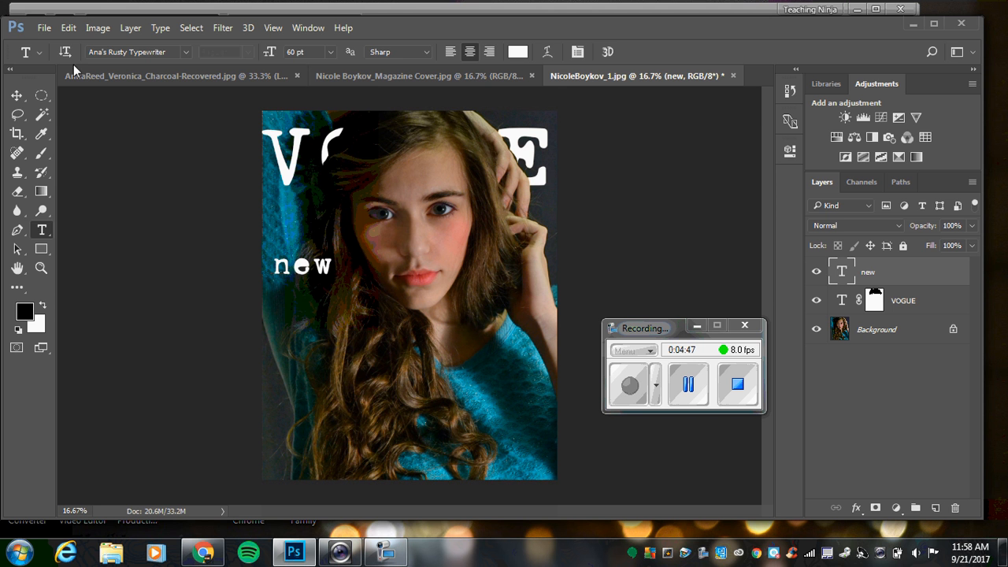
left_click(16, 96)
left_click_drag(312, 266, 315, 223)
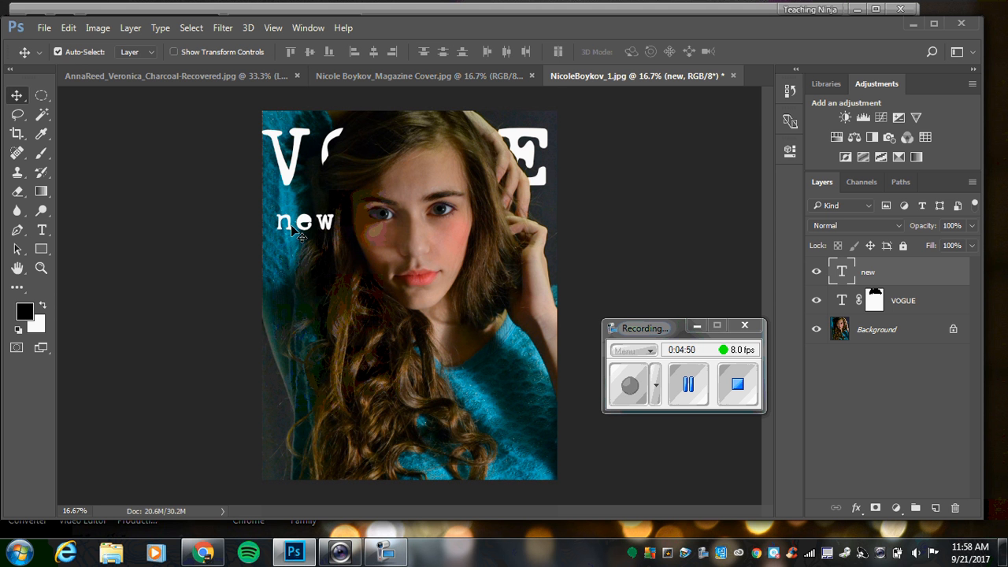
Show the rulers and place a vertical guide along the left edge of the "new" text.
left_click(272, 28)
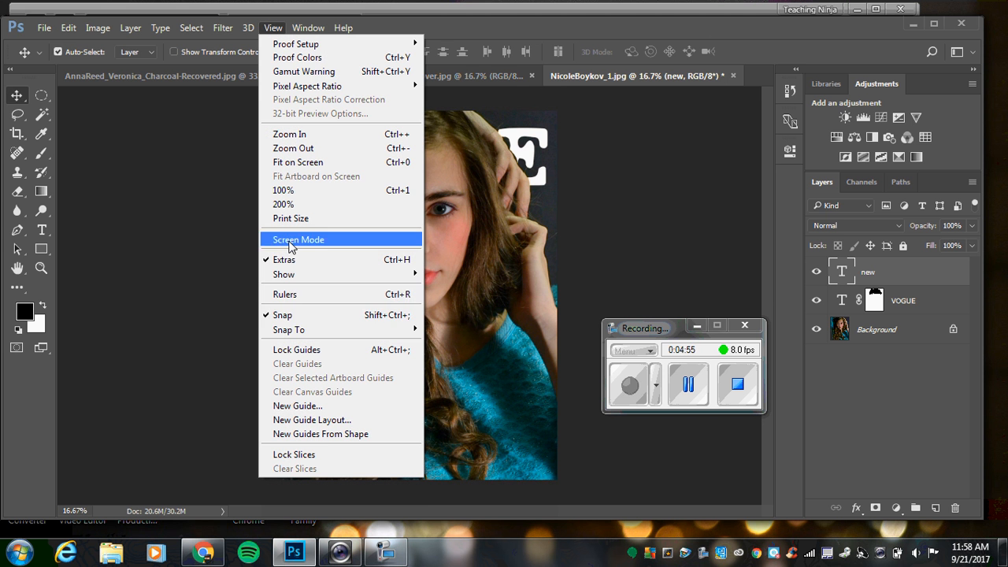
left_click(307, 297)
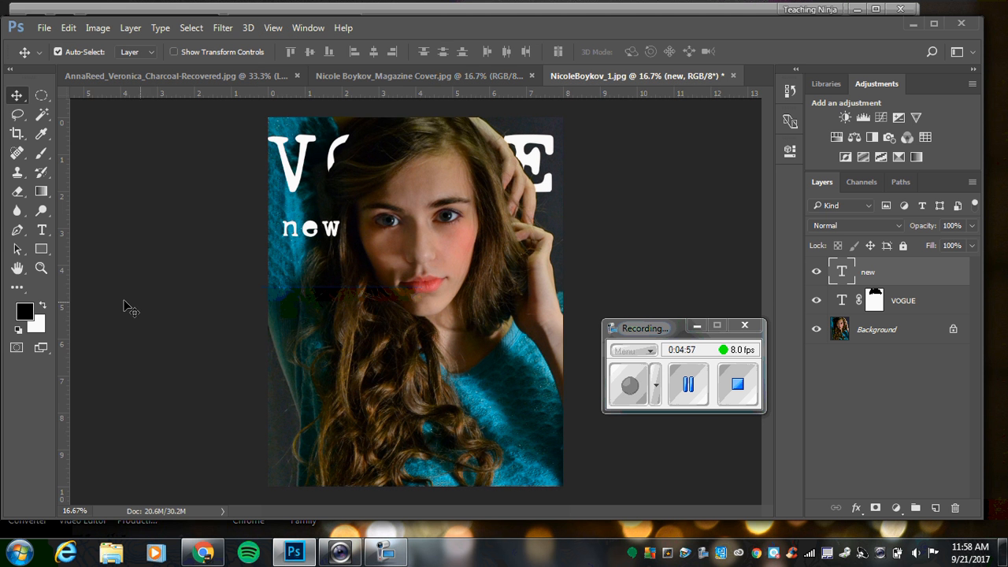
left_click_drag(61, 295, 283, 291)
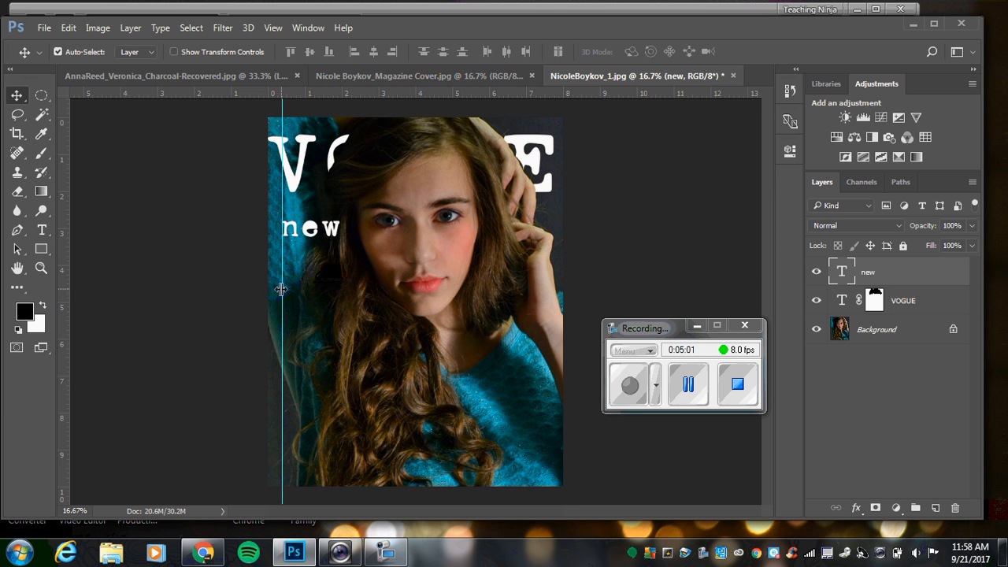
Add the text "more stuff" over the model's lower hair and align its left edge with the vertical guide.
left_click(42, 229)
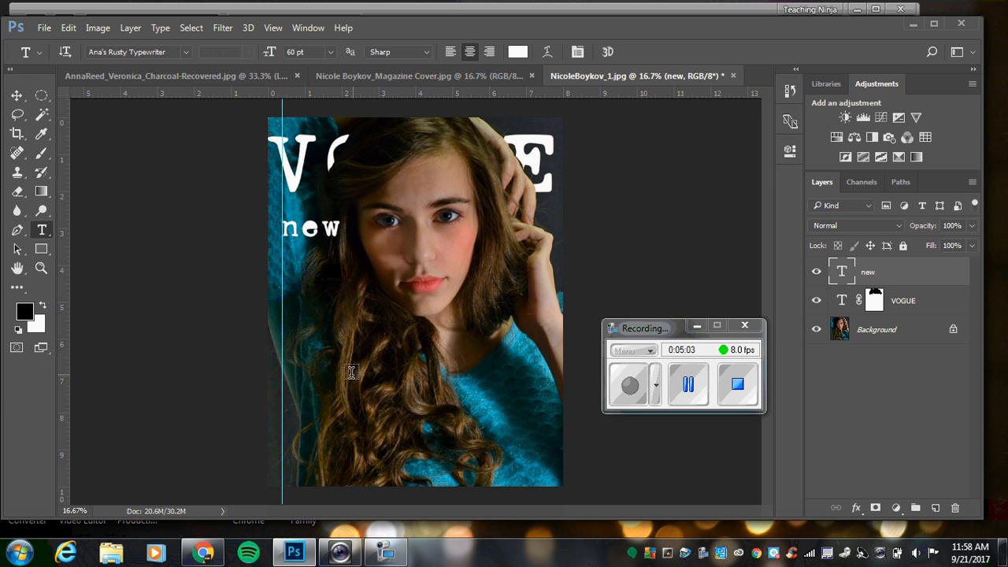
left_click(317, 365)
type("more stuff")
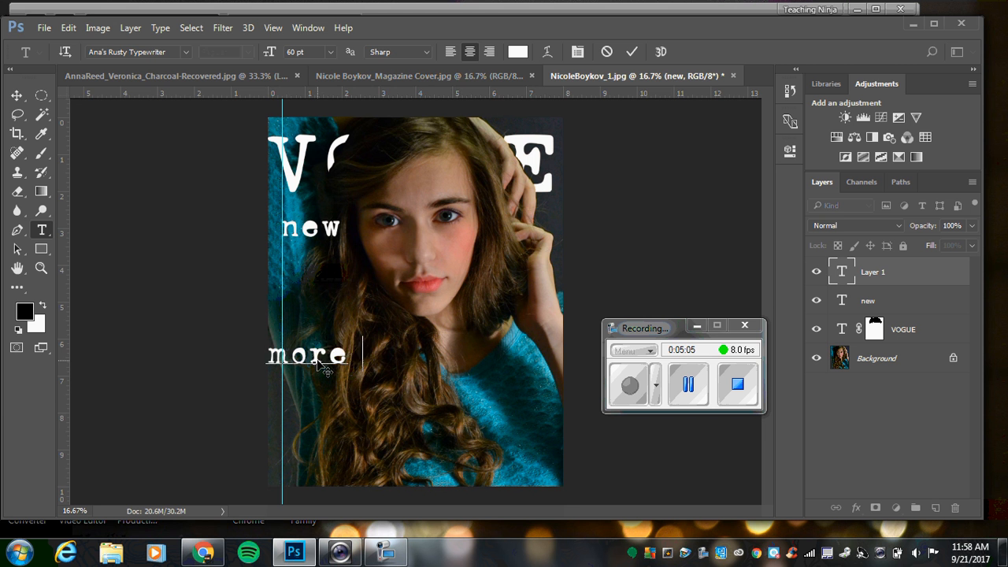
left_click(17, 95)
left_click_drag(327, 365, 402, 355)
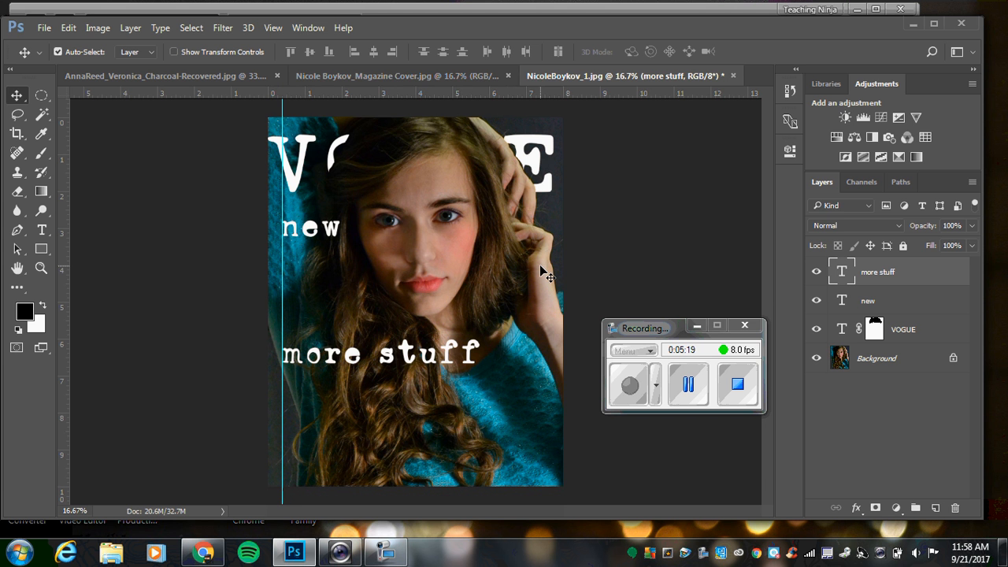
Examine the text layout and guides on the finished magazine cover document, and return to the working portrait.
left_click(445, 80)
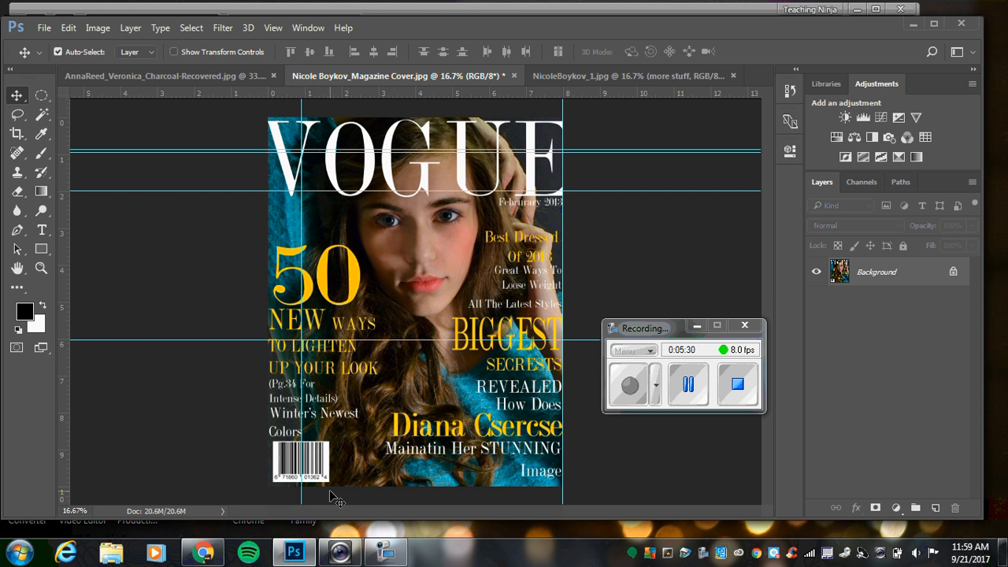
left_click(576, 76)
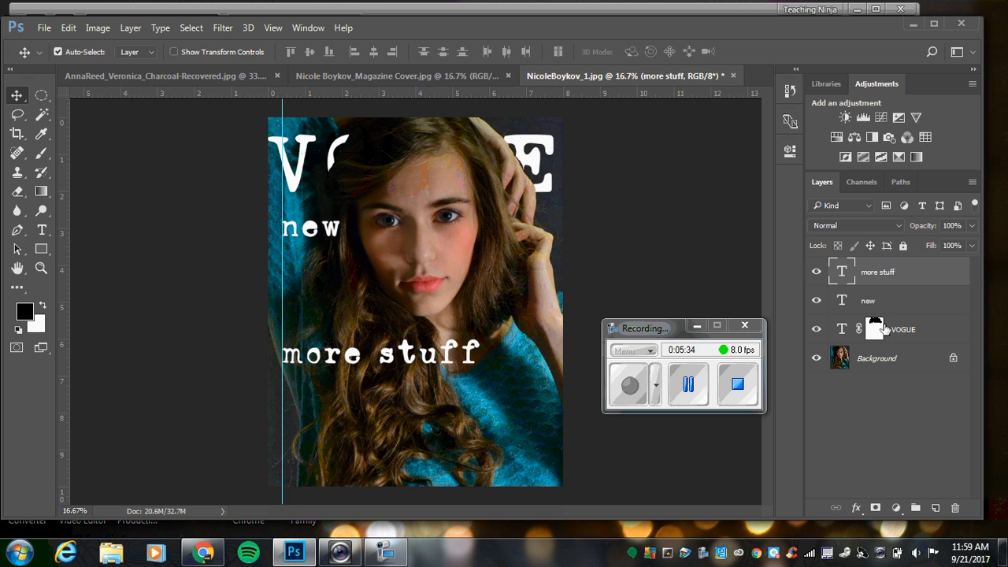